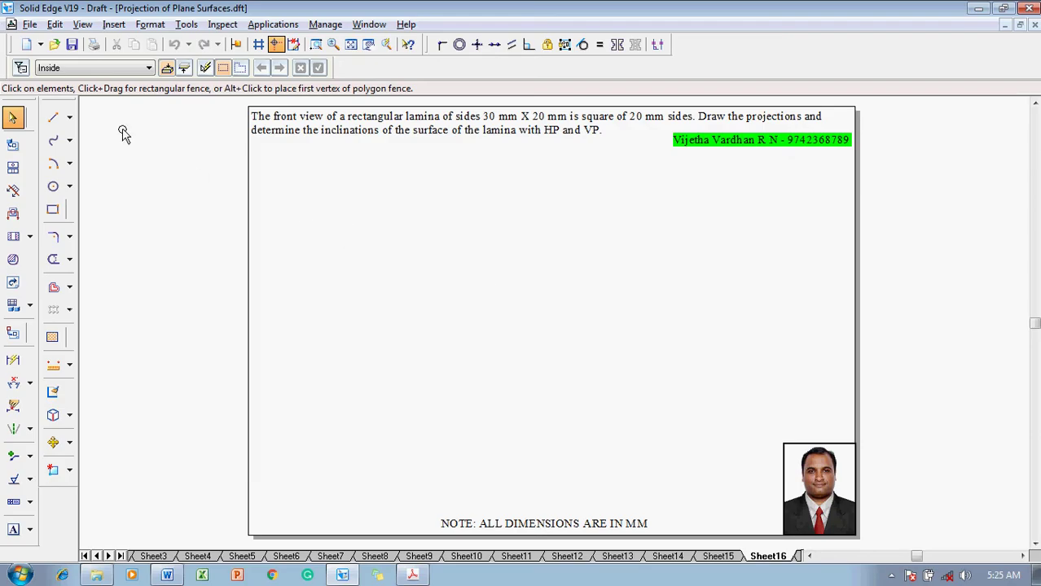
# Draw a 0.13 mm horizontal reference line across the sheet.
pyautogui.click(54, 118)
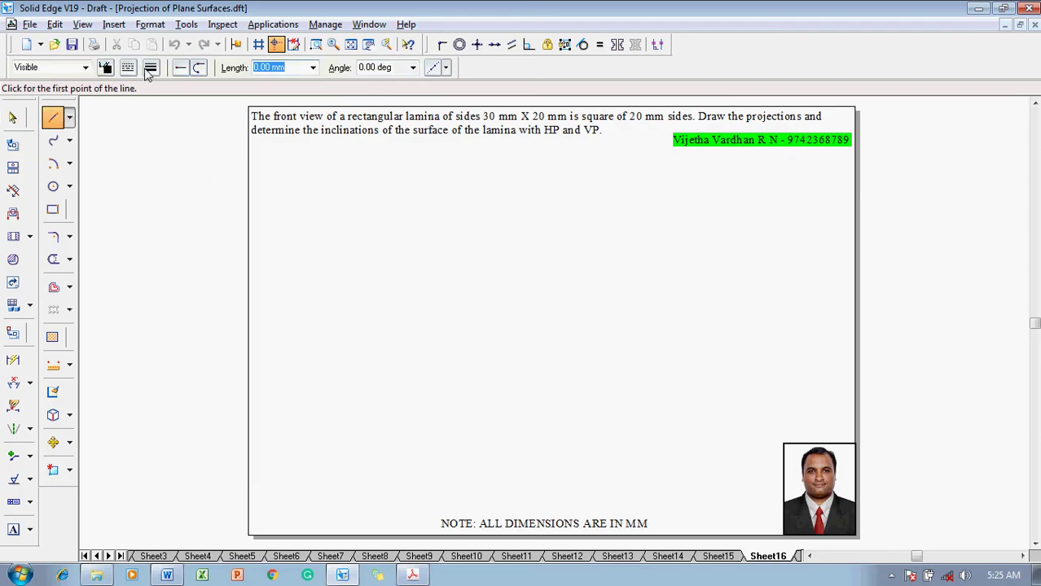
pyautogui.click(152, 68)
pyautogui.click(167, 85)
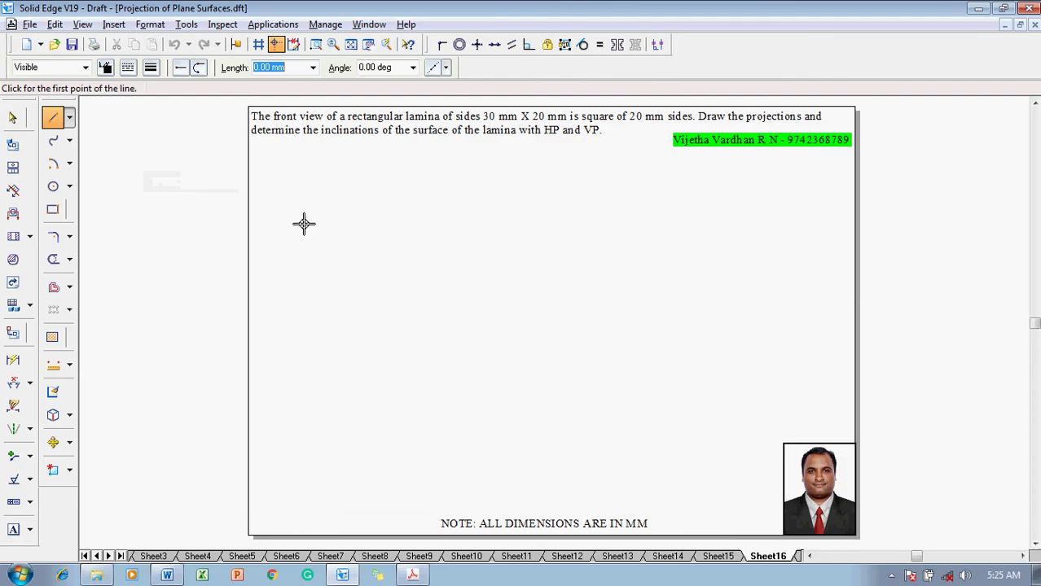
pyautogui.click(288, 300)
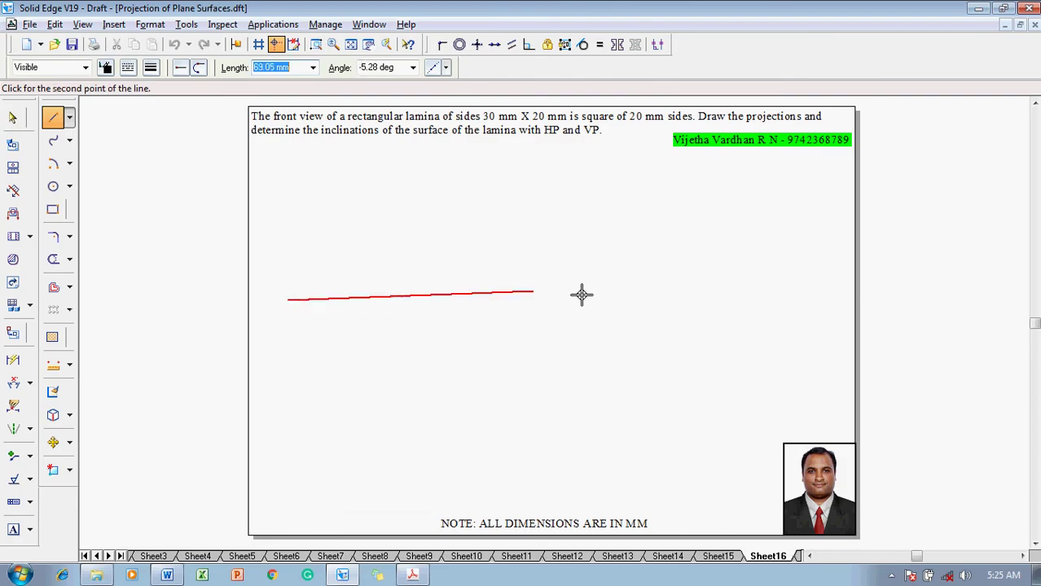
pyautogui.click(803, 300)
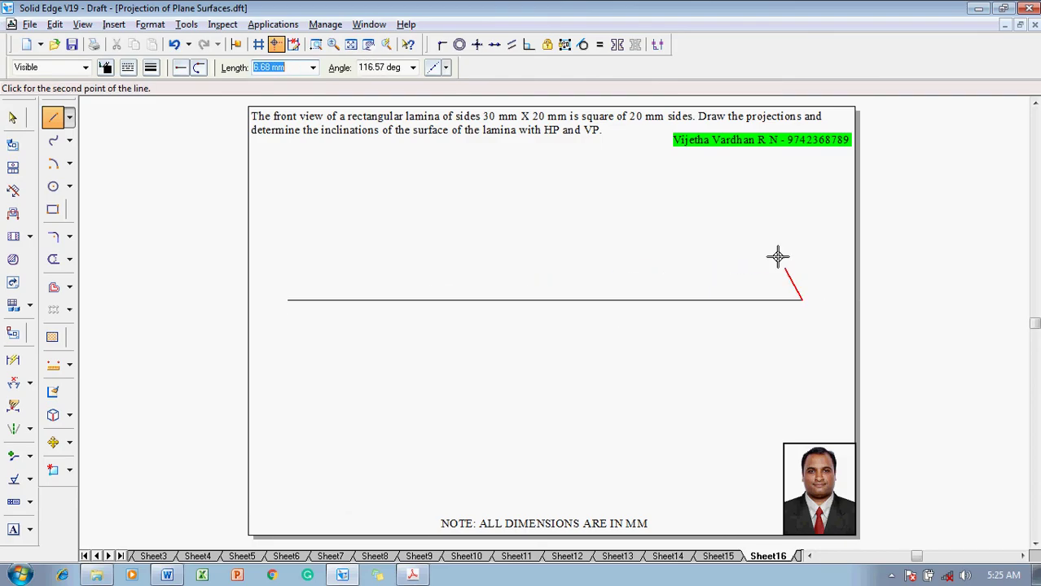
pyautogui.rightClick(771, 239)
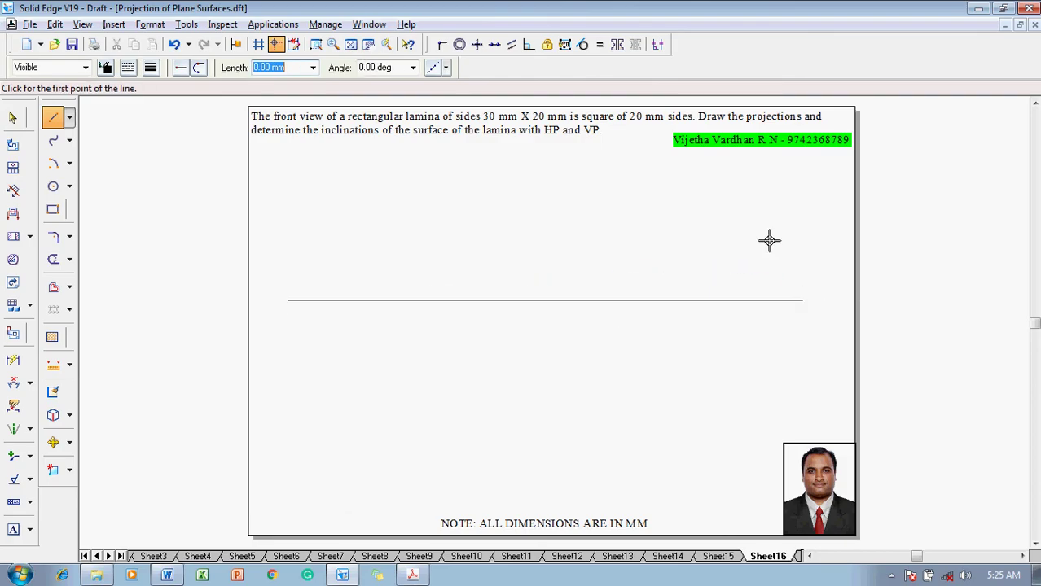
# Label the line's ends X and Y, and add HP below it.
pyautogui.click(14, 530)
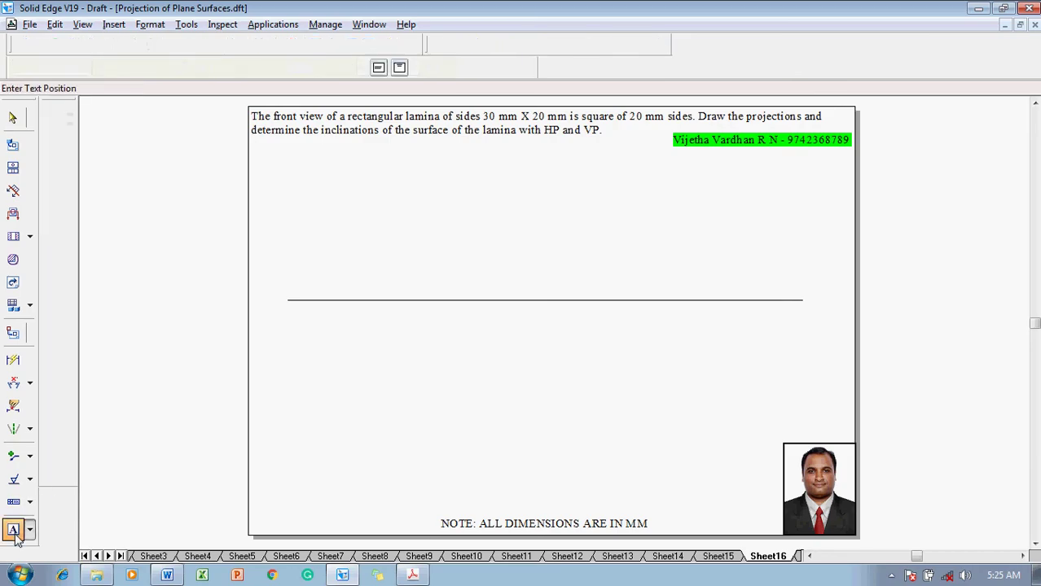
pyautogui.click(270, 295)
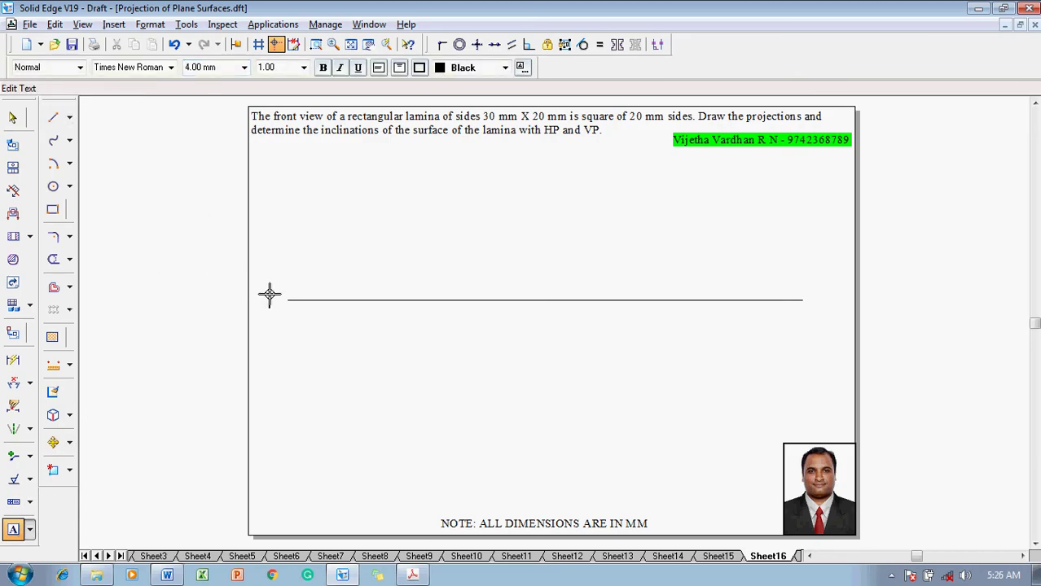
pyautogui.write('X')
pyautogui.click(808, 295)
pyautogui.write('Y')
pyautogui.click(293, 308)
pyautogui.write('HP')
pyautogui.press('Escape')
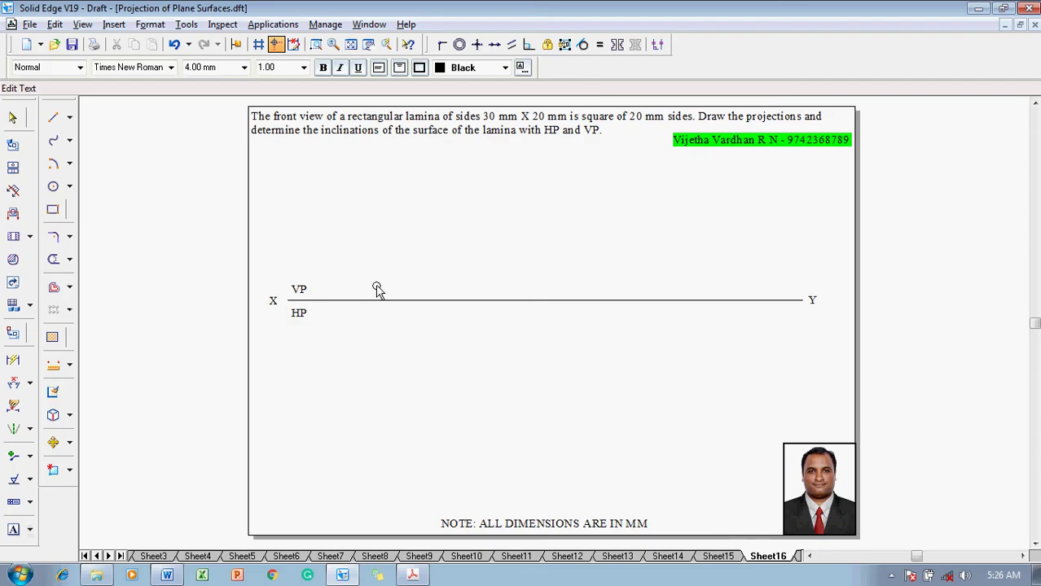
pyautogui.click(53, 210)
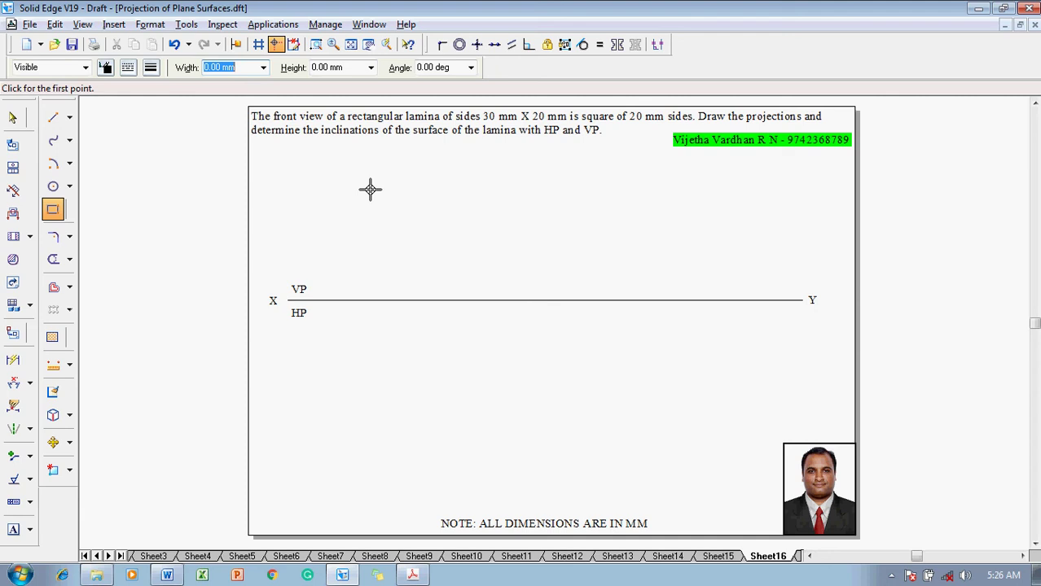
# Place a 20 × 30 mm rectangle standing on the XY line.
pyautogui.write('20')
pyautogui.press('Tab')
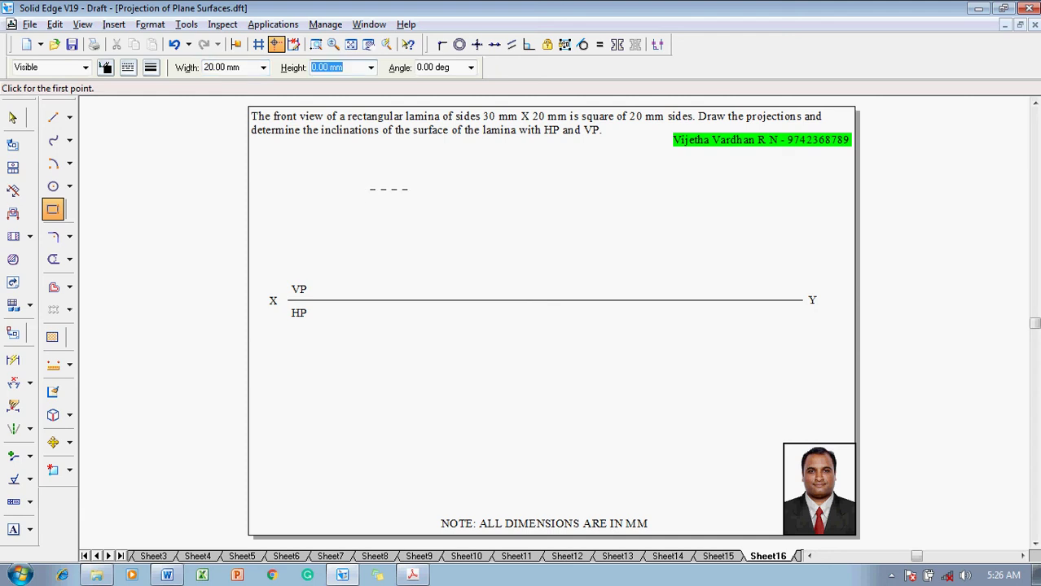
pyautogui.write('30')
pyautogui.press('Tab')
pyautogui.click(368, 204)
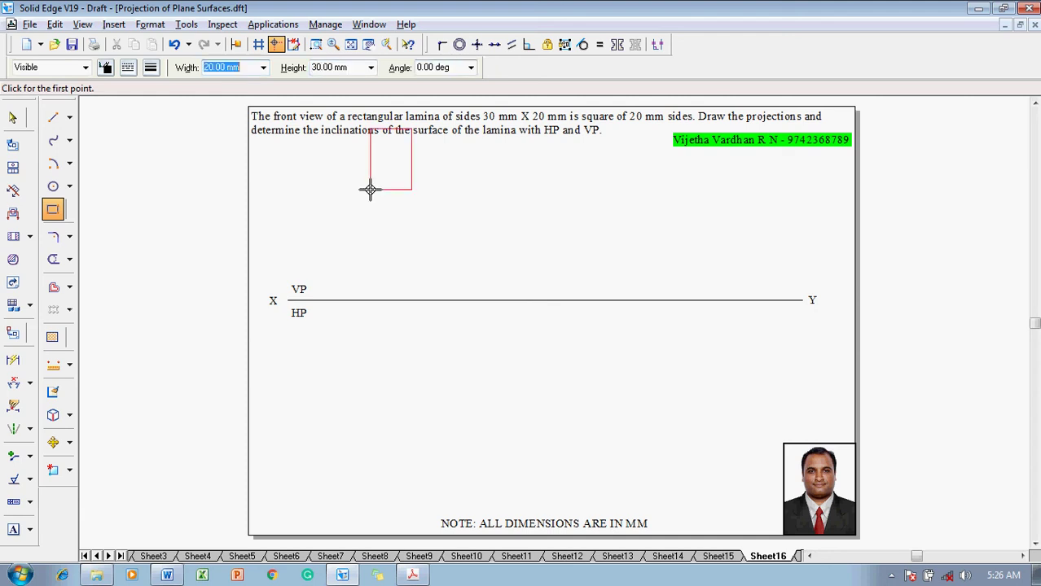
pyautogui.click(359, 299)
pyautogui.press('Escape')
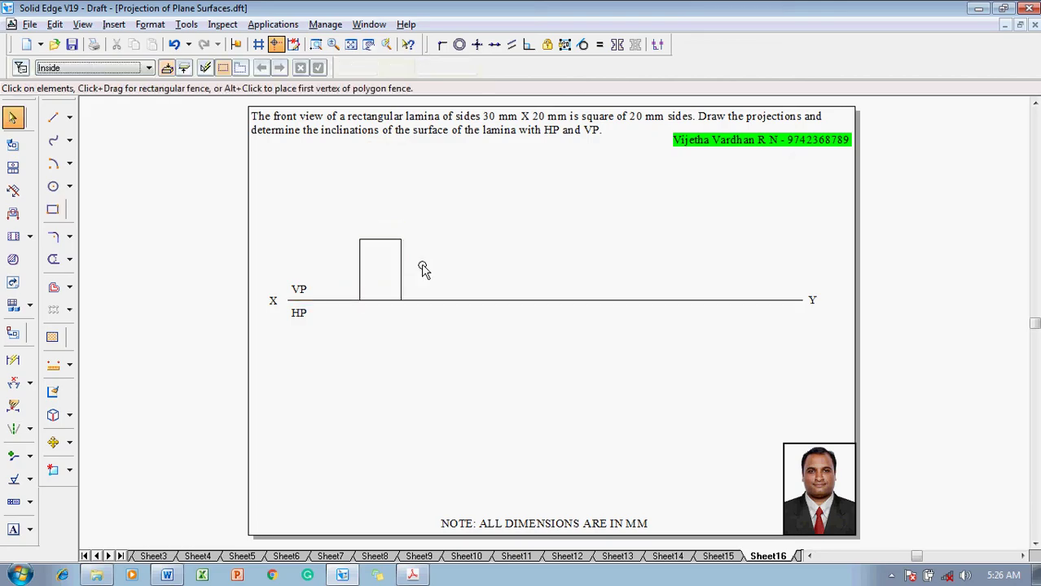
# Place a 20 × 20 mm square on the XY line to the rectangle's right.
pyautogui.click(59, 212)
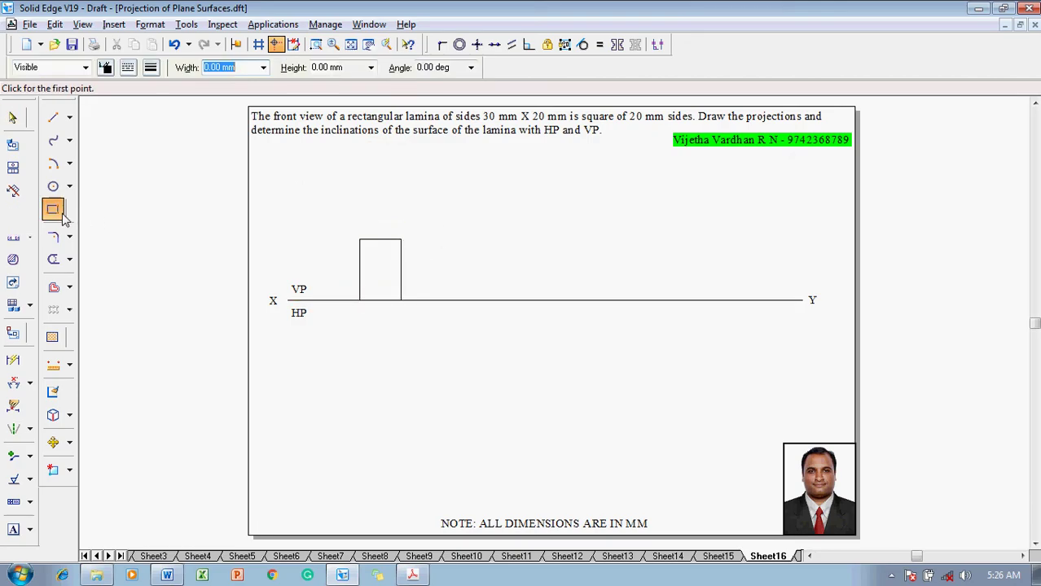
pyautogui.write('20')
pyautogui.press('Tab')
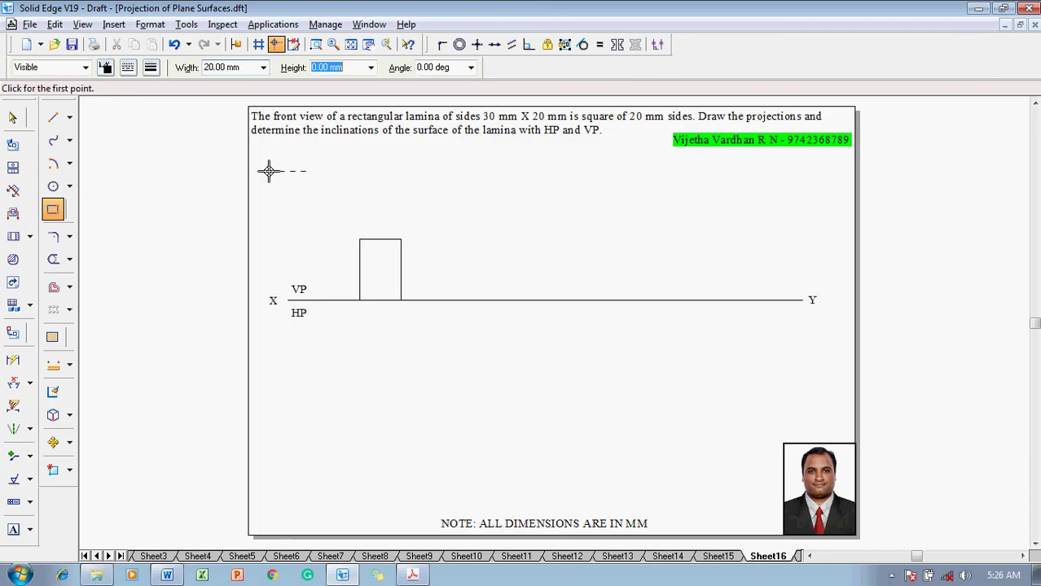
pyautogui.write('20')
pyautogui.press('Tab')
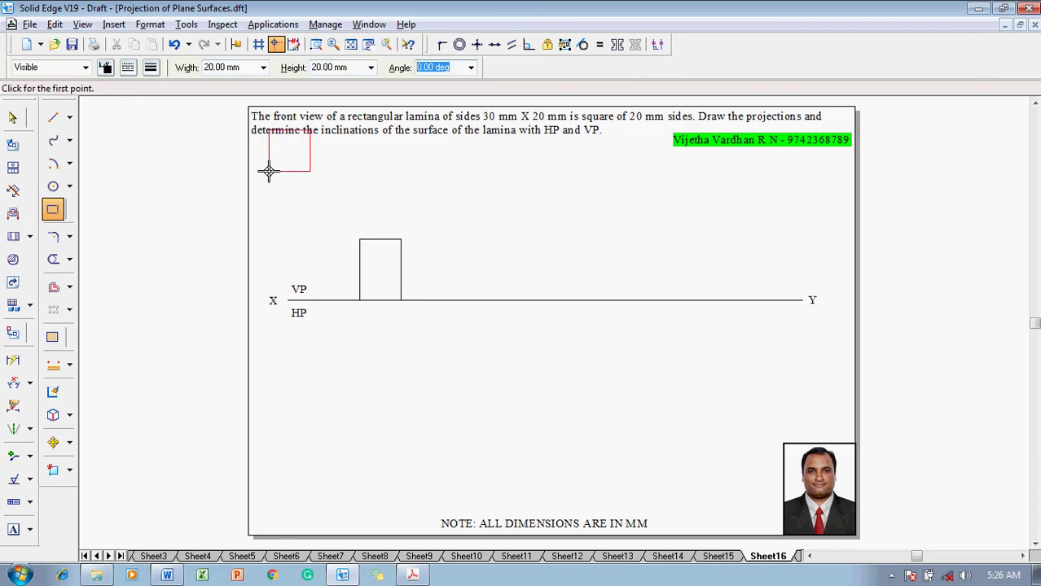
pyautogui.press('Tab')
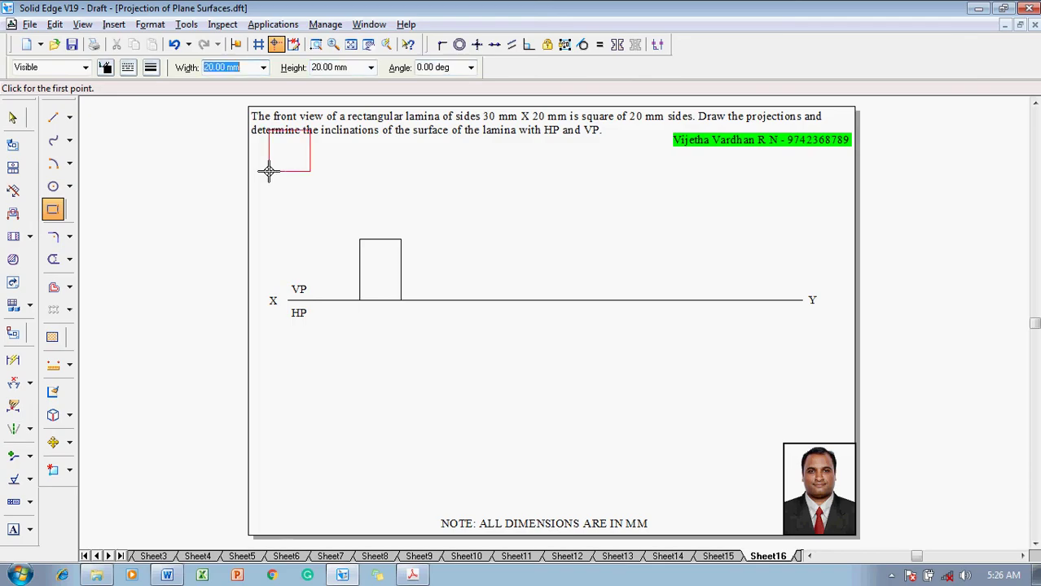
pyautogui.click(466, 300)
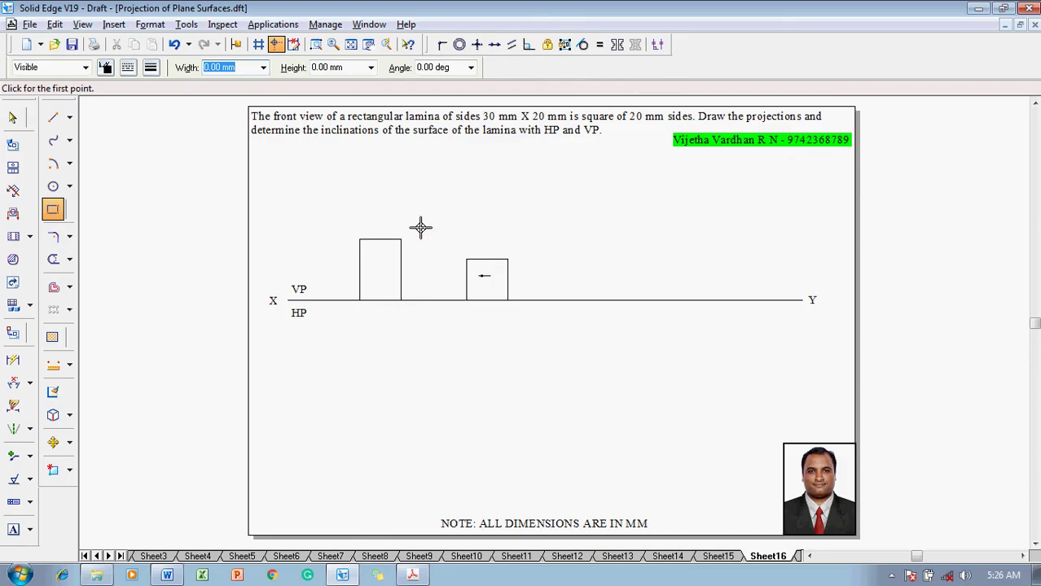
pyautogui.press('Escape')
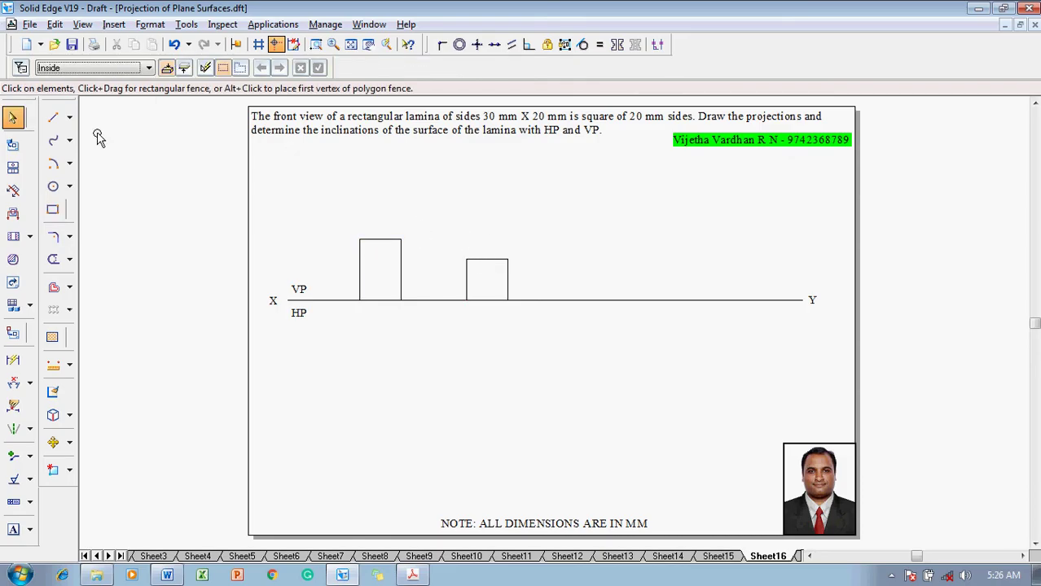
# Draw a 0.13 mm vertical line crossing the XY line, right of the front views.
pyautogui.click(55, 123)
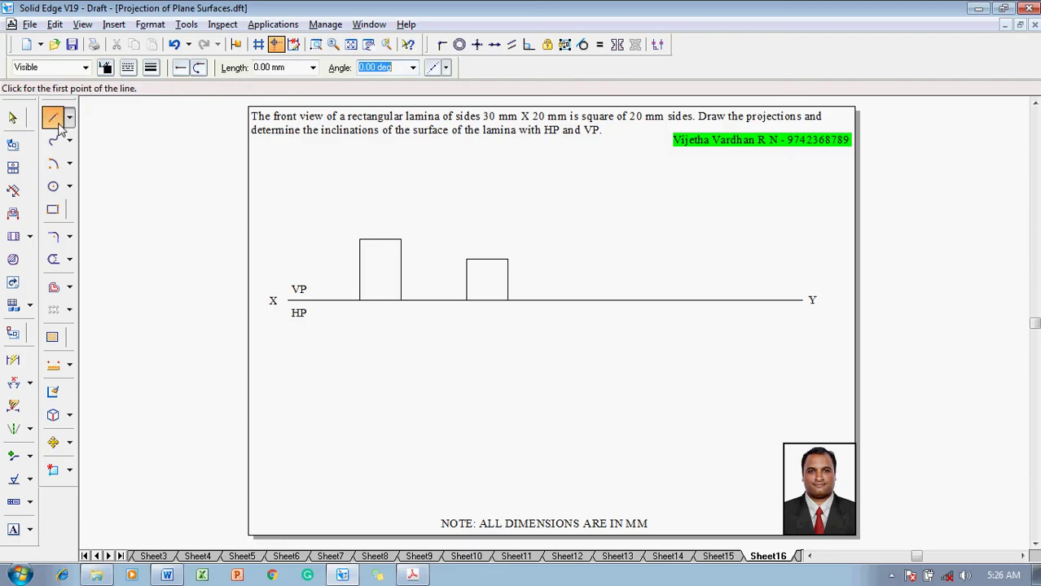
pyautogui.click(152, 69)
pyautogui.click(158, 86)
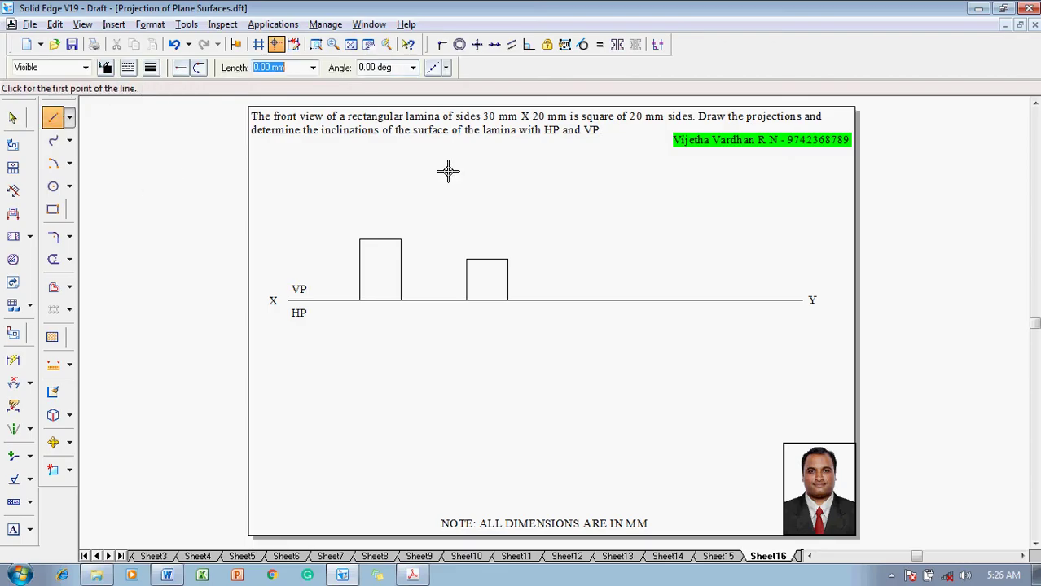
pyautogui.click(539, 188)
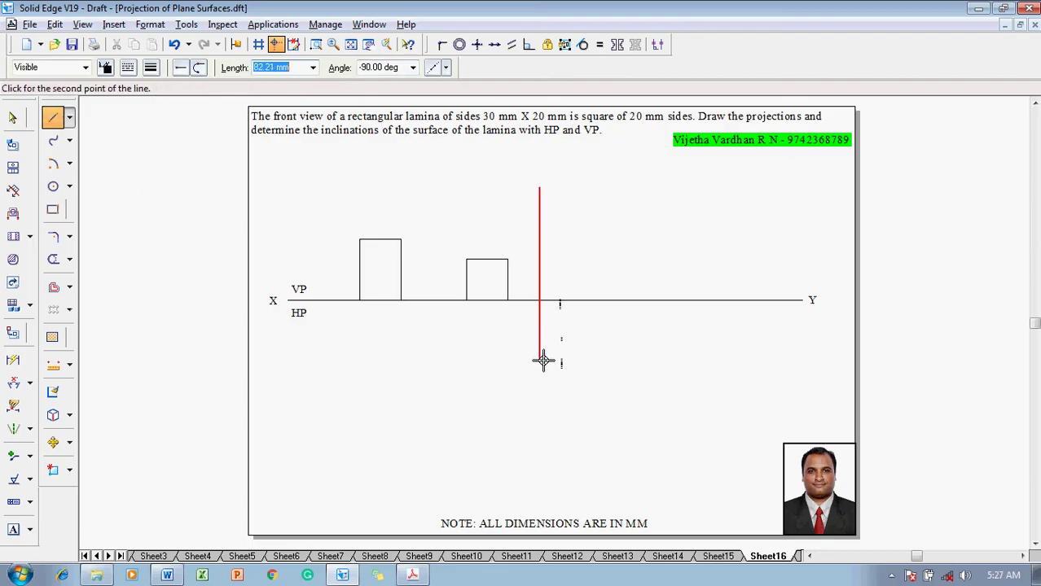
pyautogui.click(543, 429)
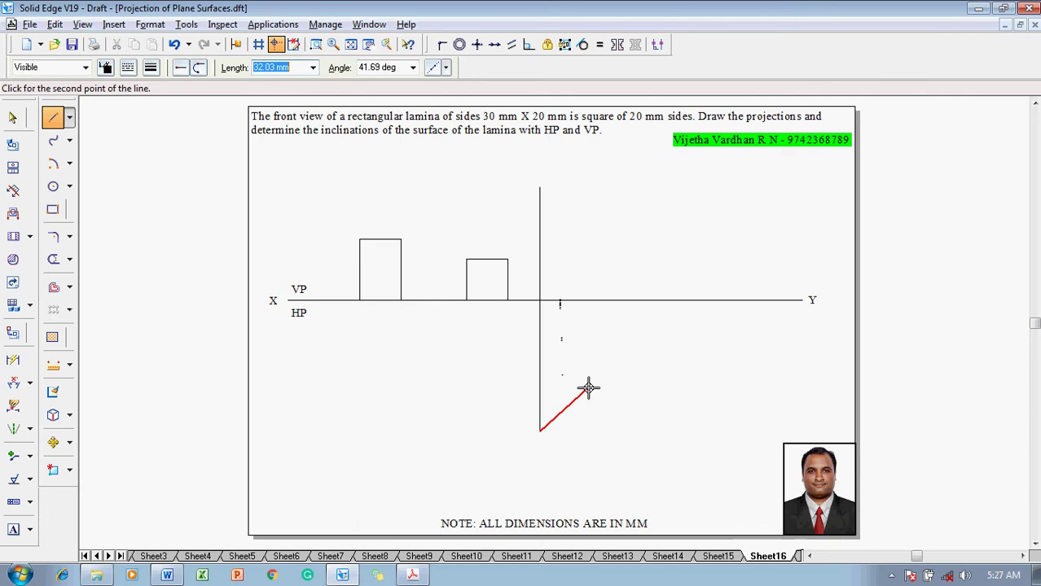
pyautogui.press('Escape')
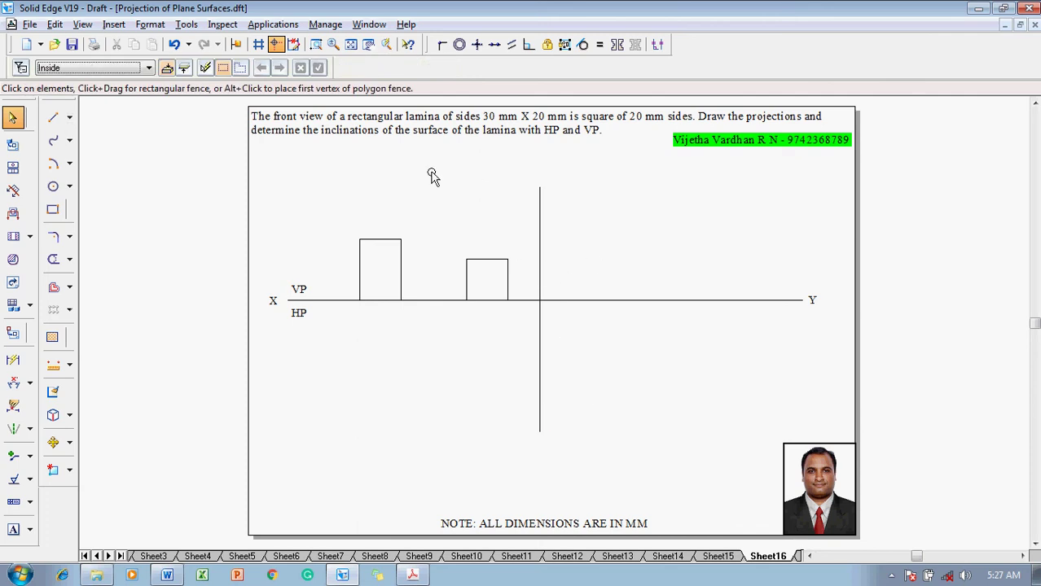
# Extend horizontal projectors from the rectangle's and square's top-right corners to and past the vertical line.
pyautogui.click(53, 117)
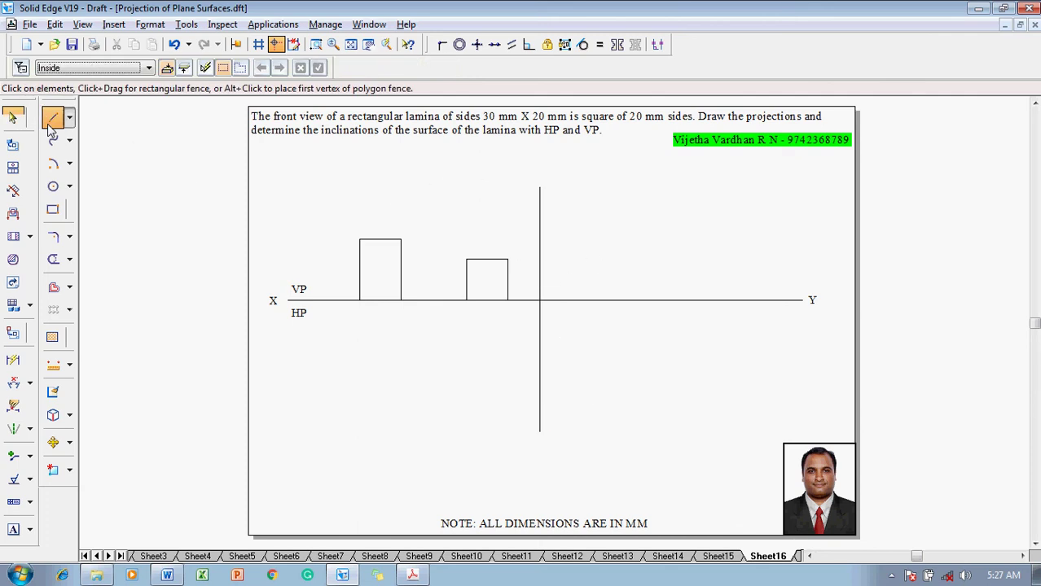
pyautogui.click(150, 67)
pyautogui.click(158, 87)
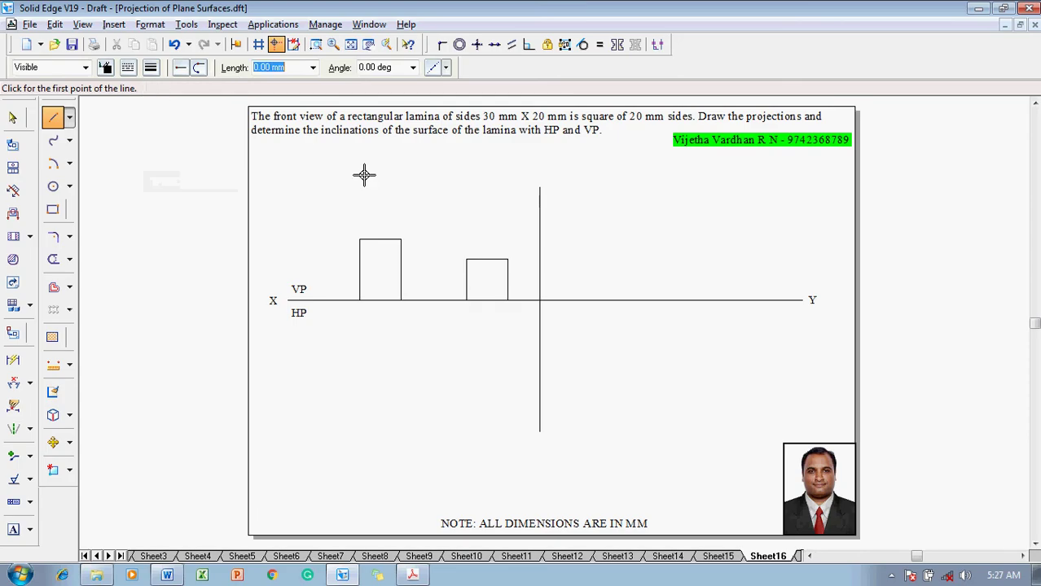
pyautogui.click(401, 239)
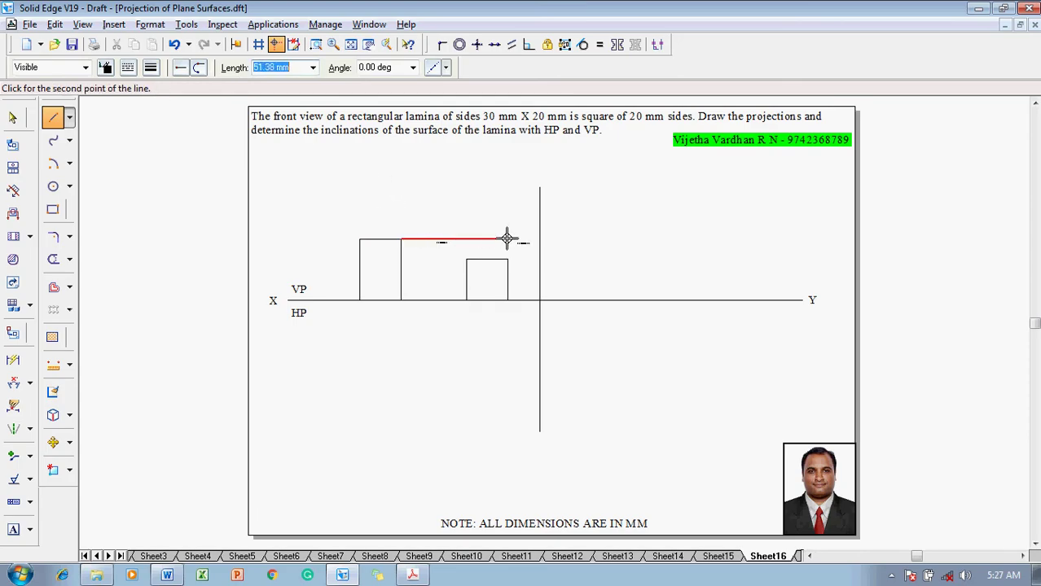
pyautogui.click(540, 240)
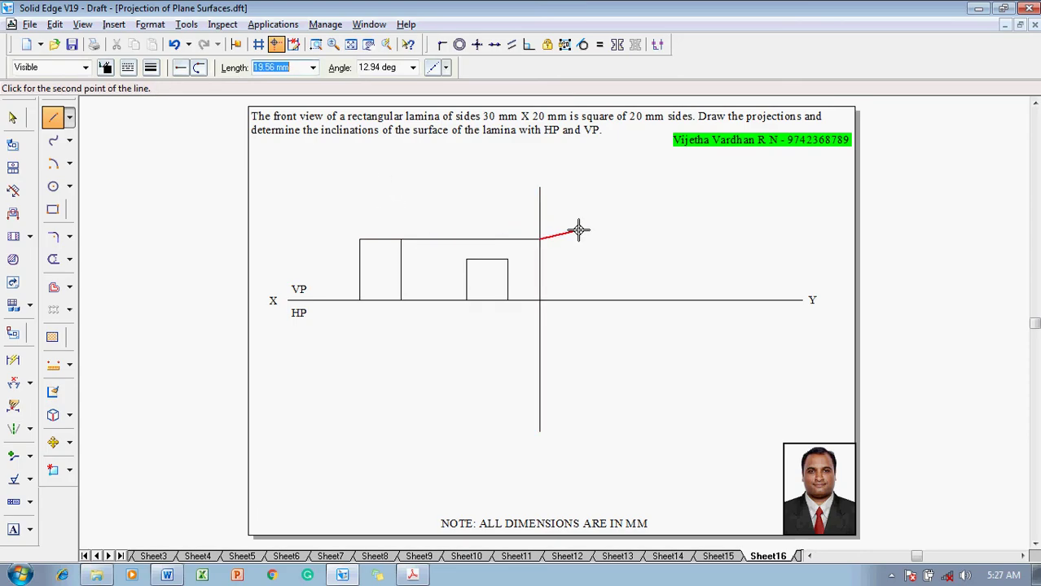
pyautogui.rightClick(578, 231)
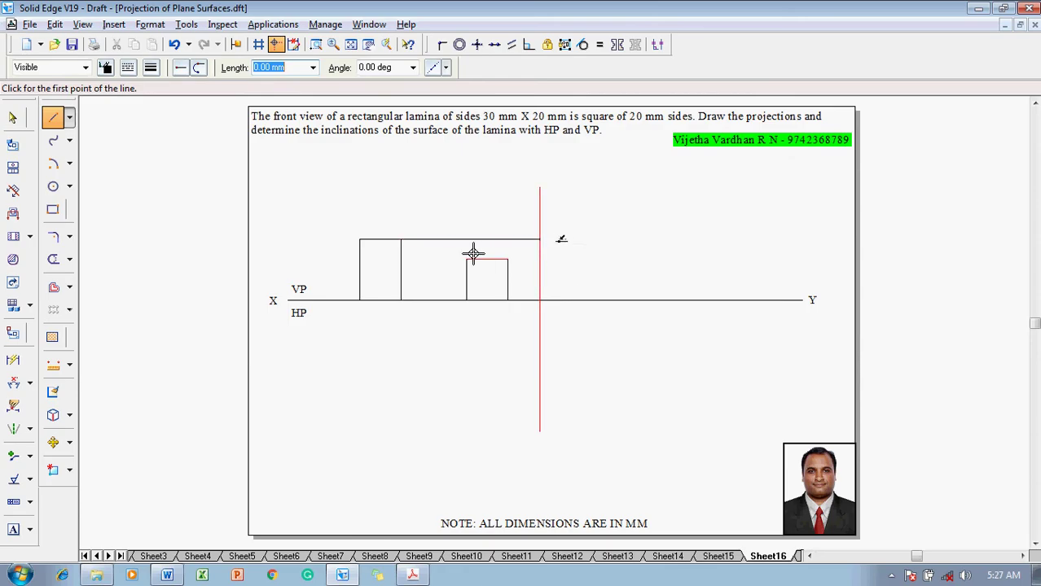
pyautogui.press('Escape')
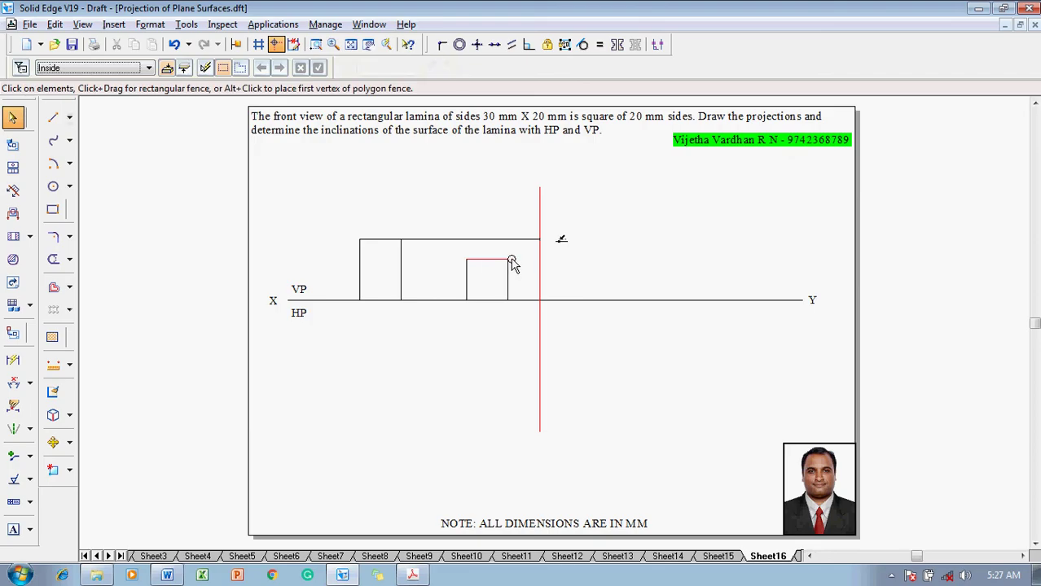
pyautogui.click(53, 118)
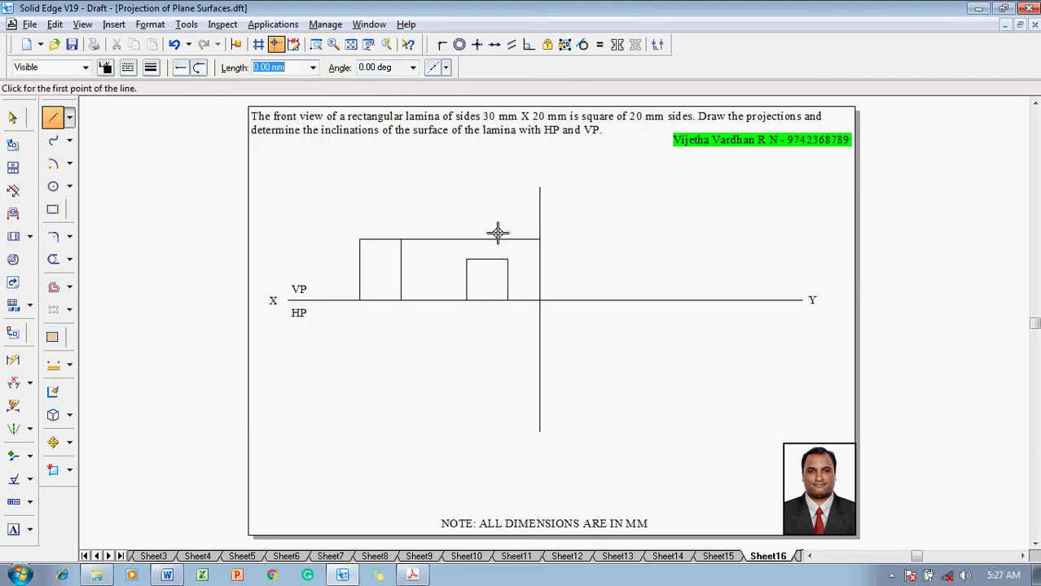
pyautogui.click(508, 259)
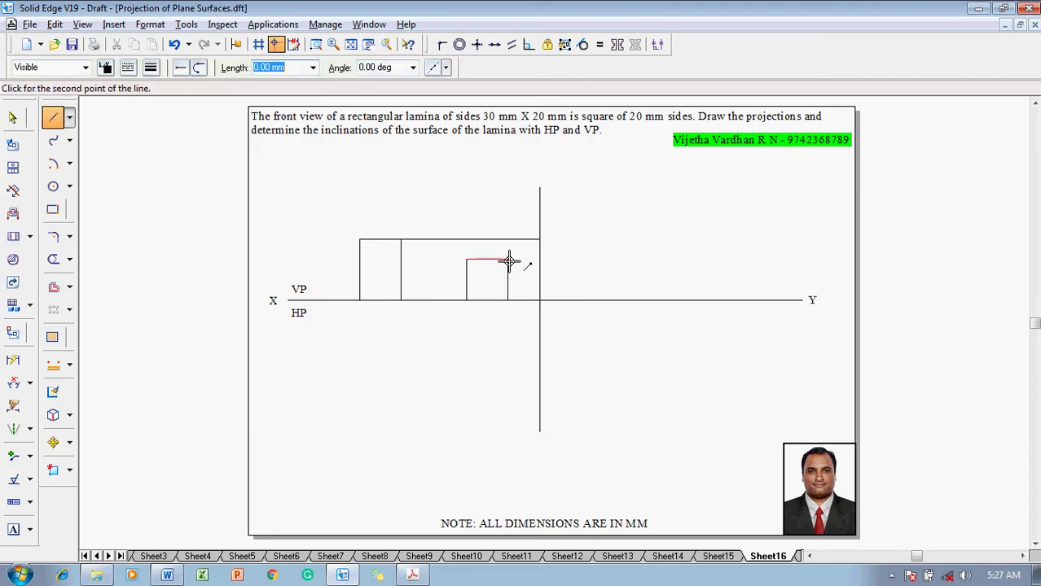
pyautogui.click(642, 260)
pyautogui.press('Escape')
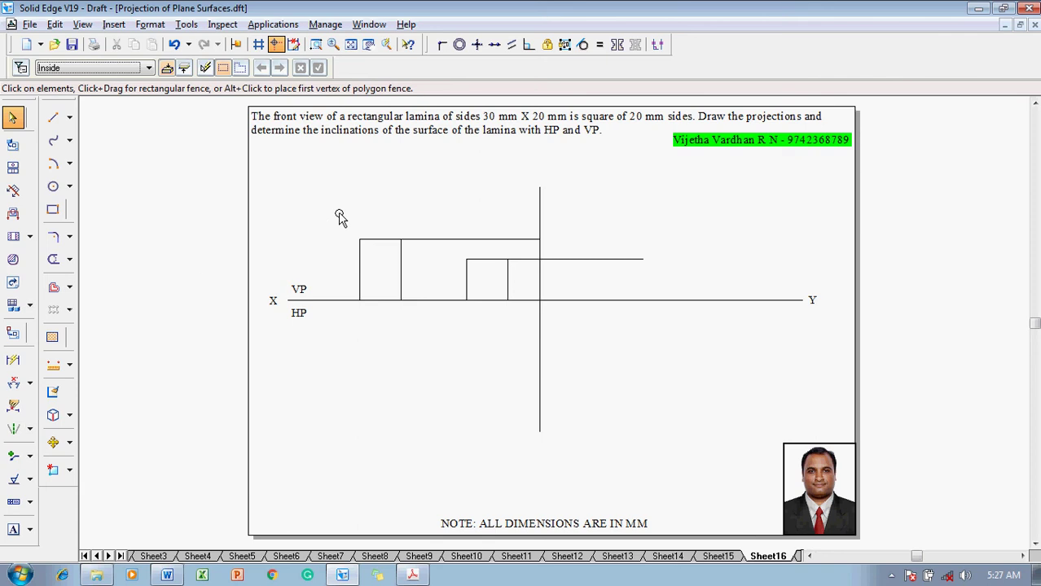
# Change the outlines of the 20 × 30 rectangle and 20 mm square to 0.70 mm width.
pyautogui.moveTo(339, 213); pyautogui.dragTo(437, 340)
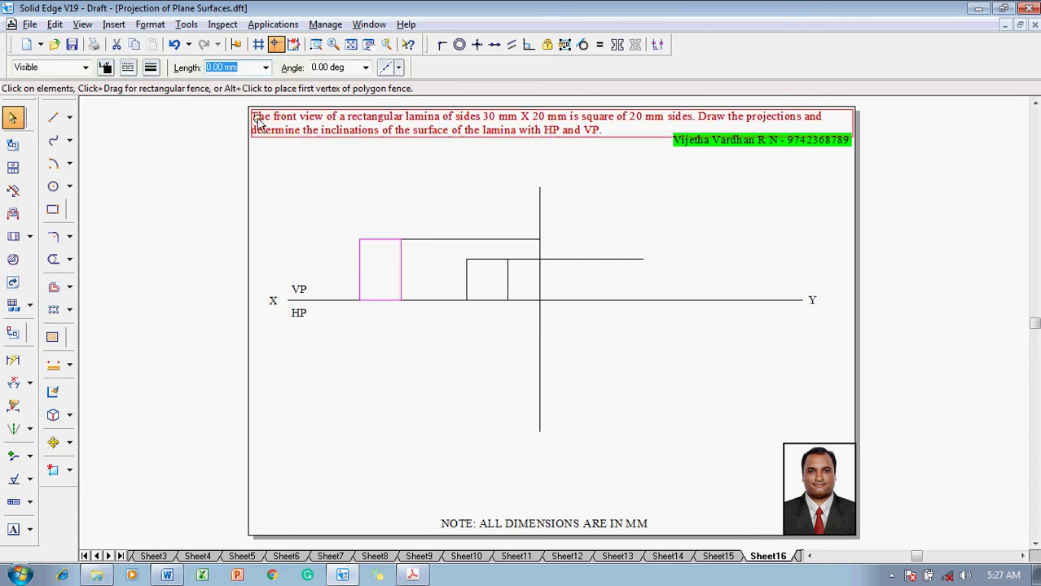
pyautogui.click(151, 66)
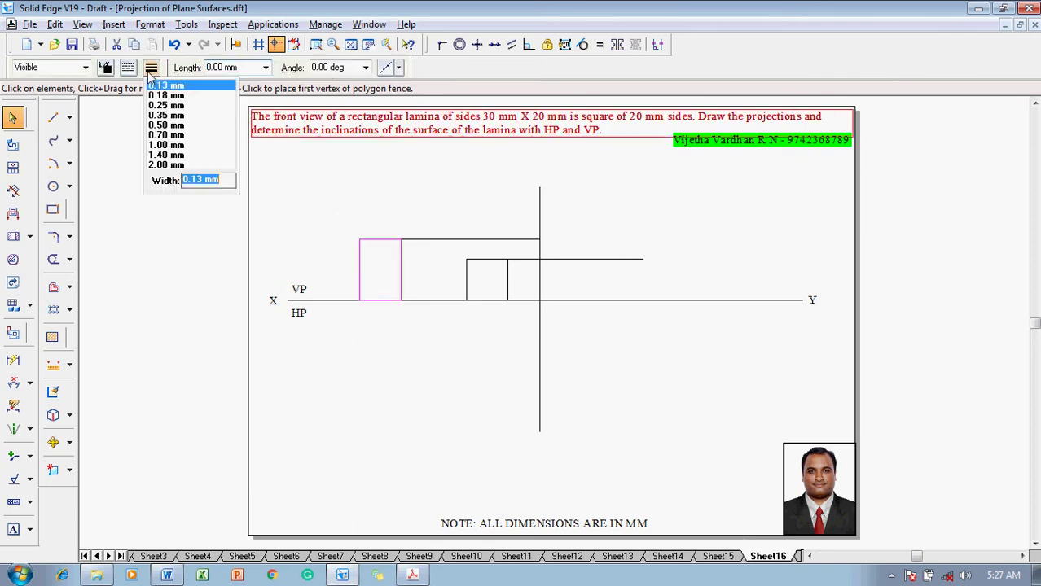
pyautogui.click(177, 134)
pyautogui.click(482, 340)
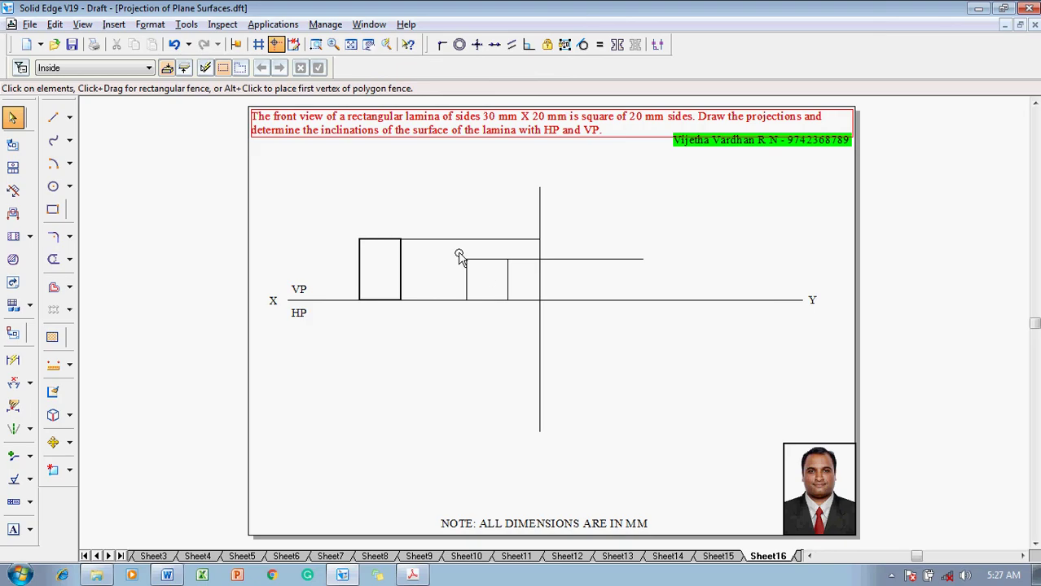
pyautogui.moveTo(457, 255); pyautogui.dragTo(513, 327)
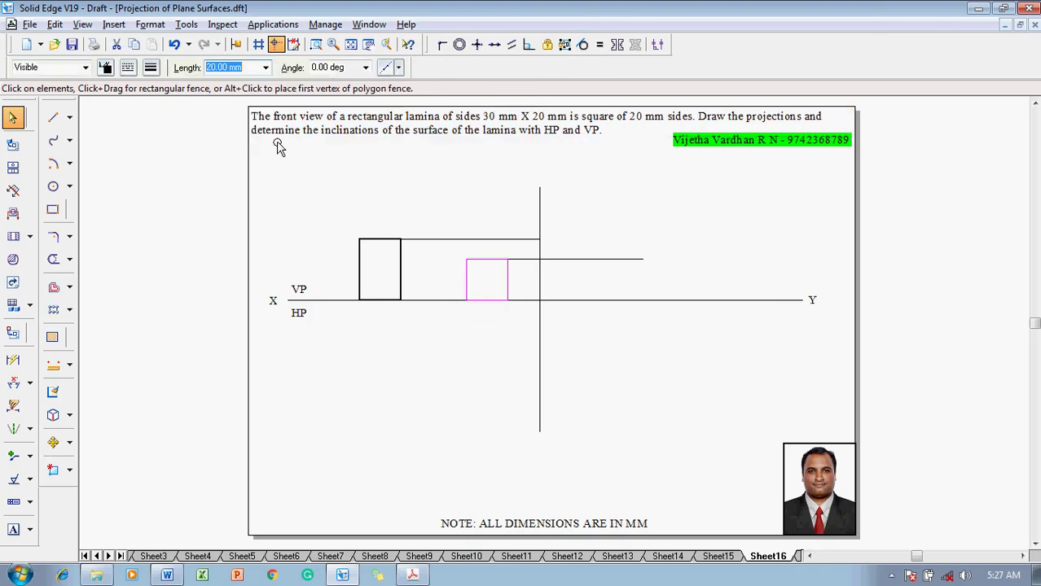
pyautogui.click(152, 68)
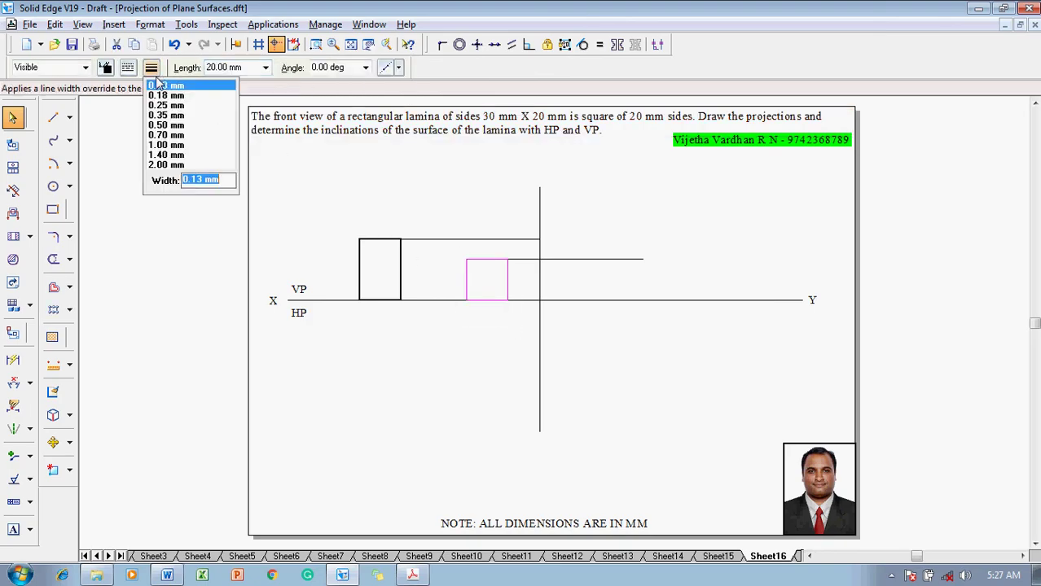
pyautogui.click(163, 126)
pyautogui.click(182, 307)
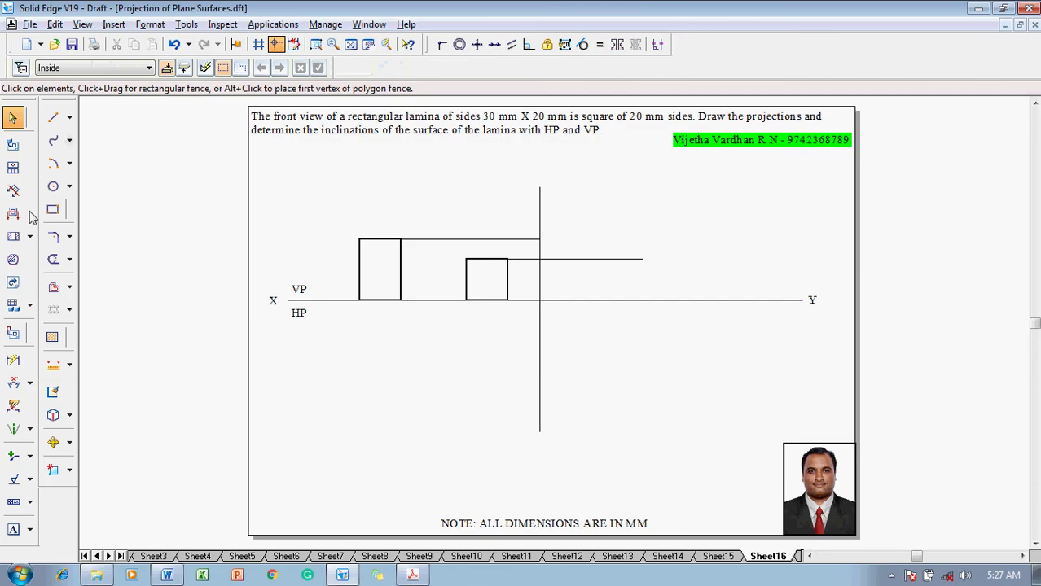
pyautogui.click(13, 529)
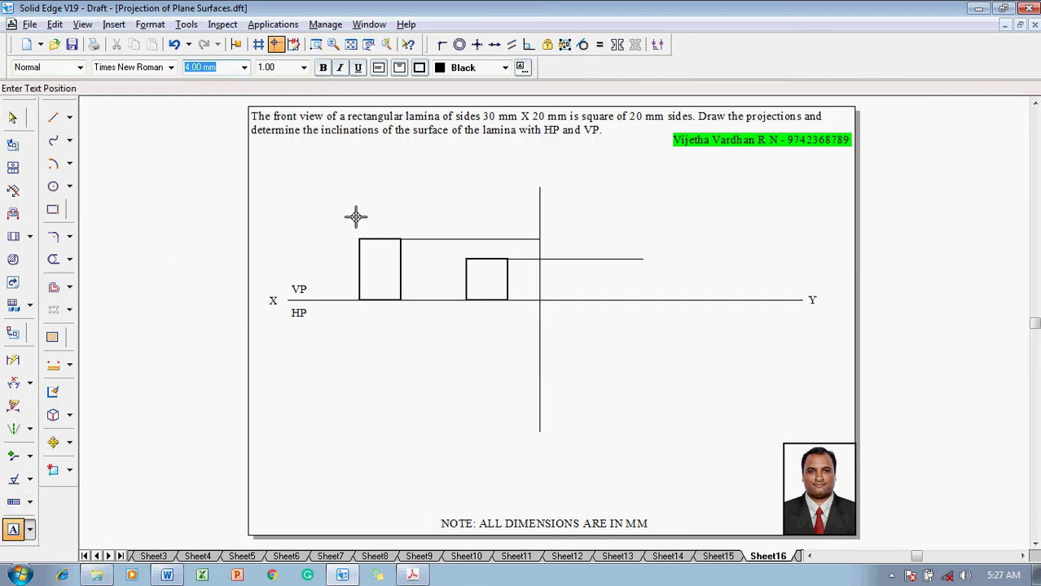
# Dimension the rectangle's 20 mm width above it and 30 mm height to its left.
pyautogui.click(13, 360)
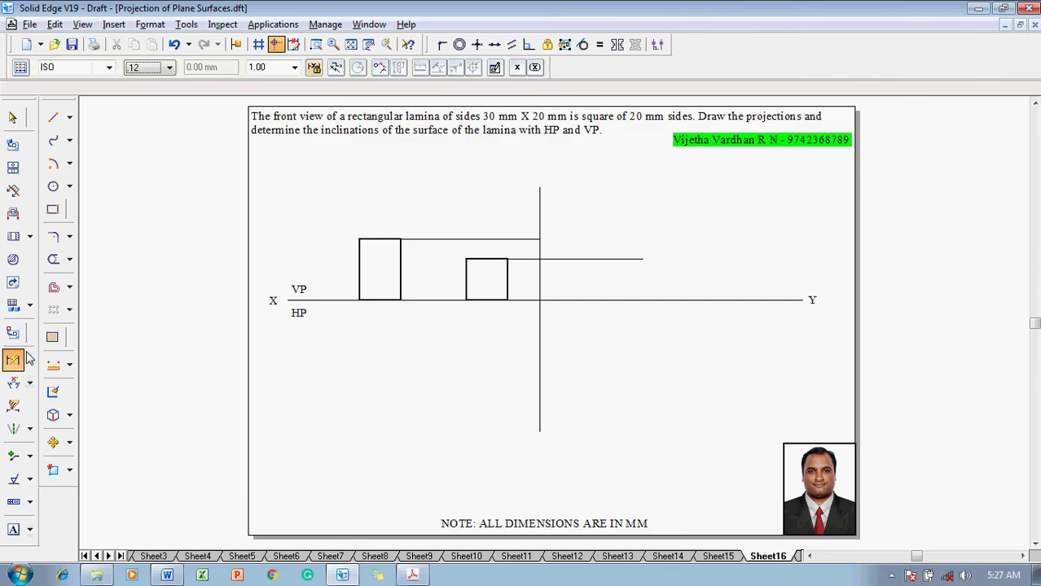
pyautogui.click(376, 241)
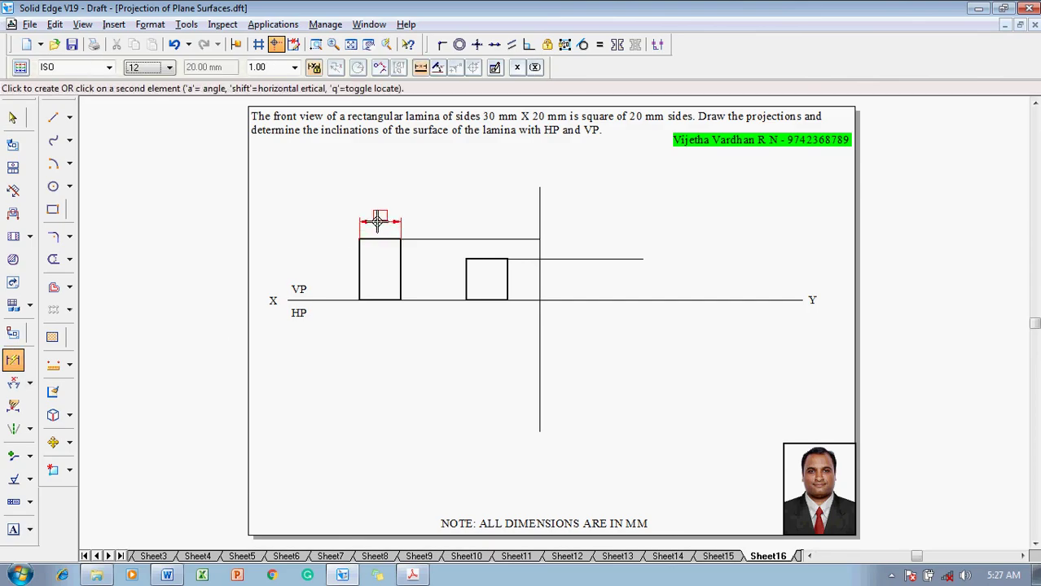
pyautogui.click(376, 218)
pyautogui.click(360, 256)
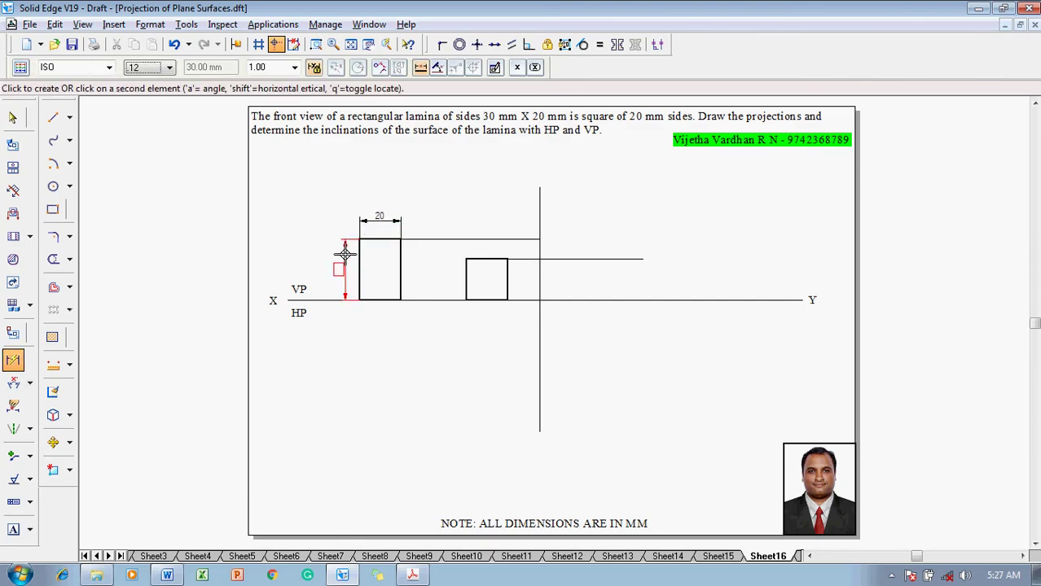
pyautogui.click(349, 256)
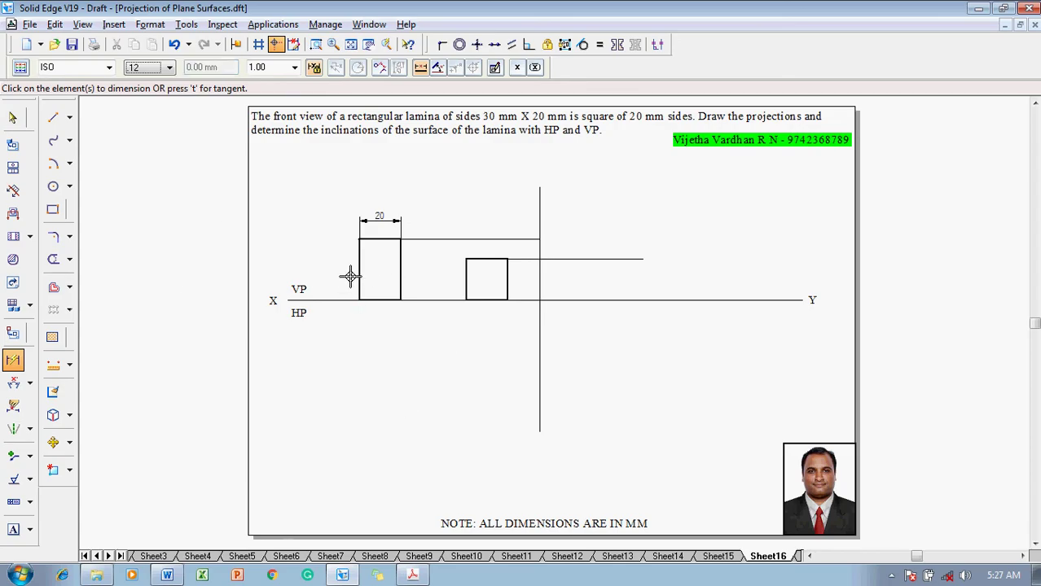
pyautogui.click(359, 269)
pyautogui.click(348, 269)
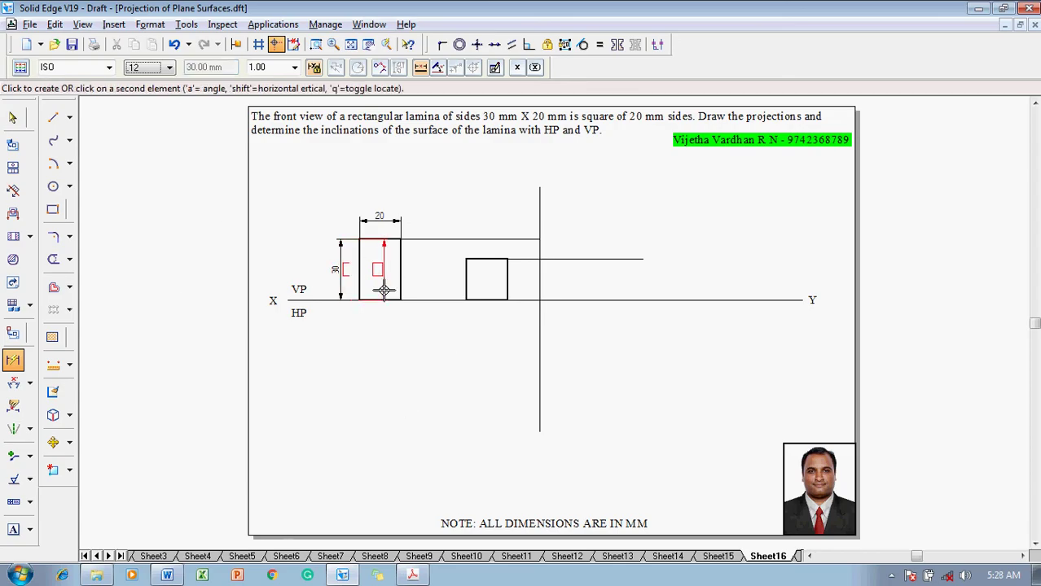
pyautogui.press('Escape')
# Dimension the square's 20 mm width and 20 mm height.
pyautogui.click(13, 360)
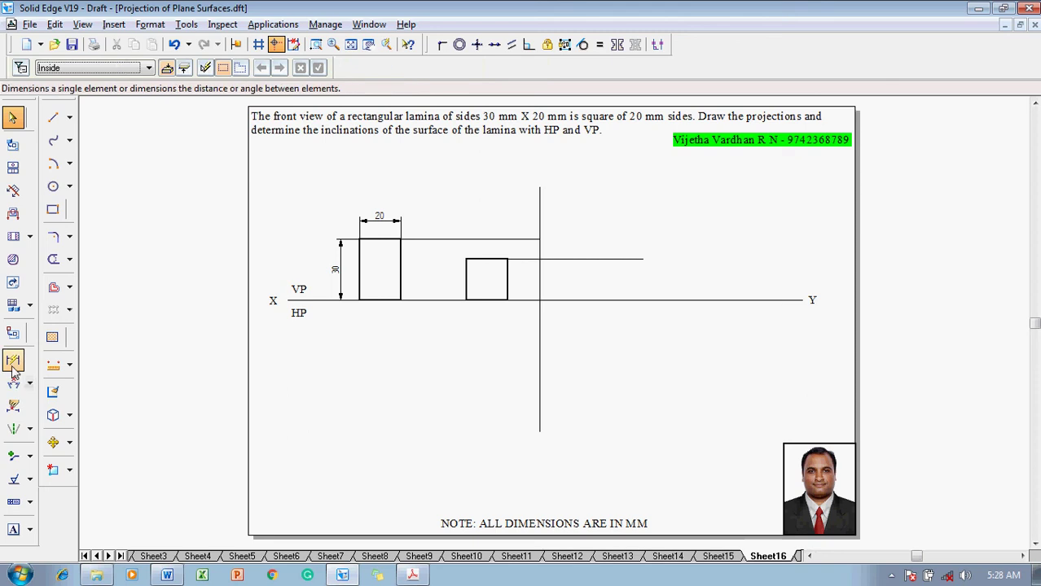
pyautogui.click(487, 259)
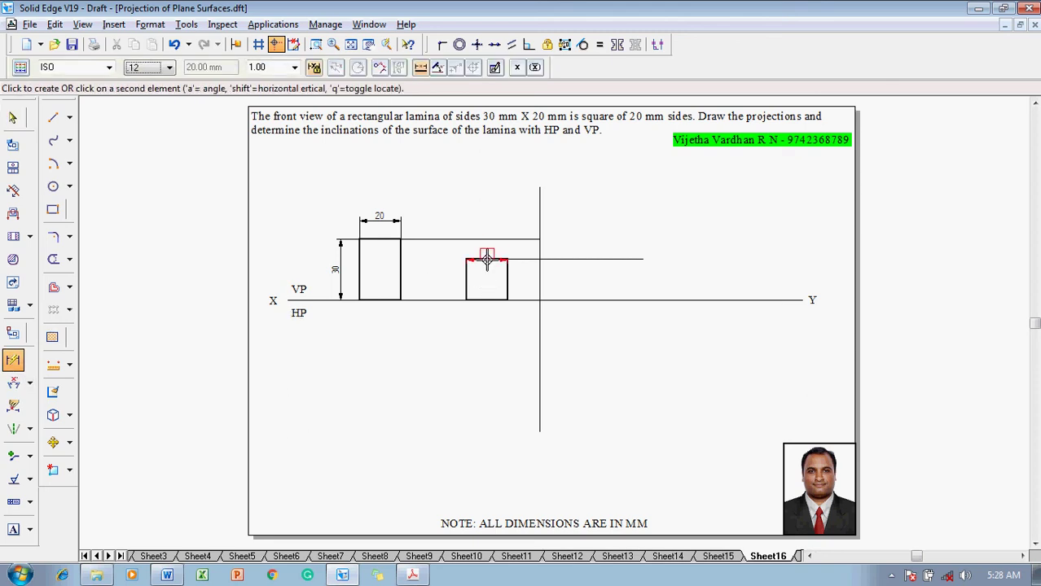
pyautogui.click(486, 249)
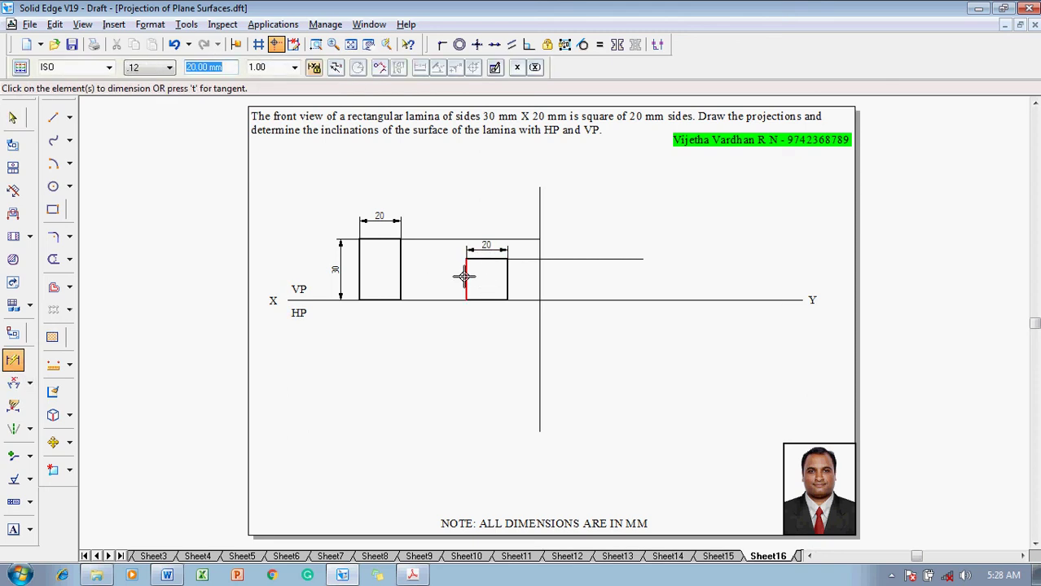
pyautogui.click(466, 274)
pyautogui.click(453, 277)
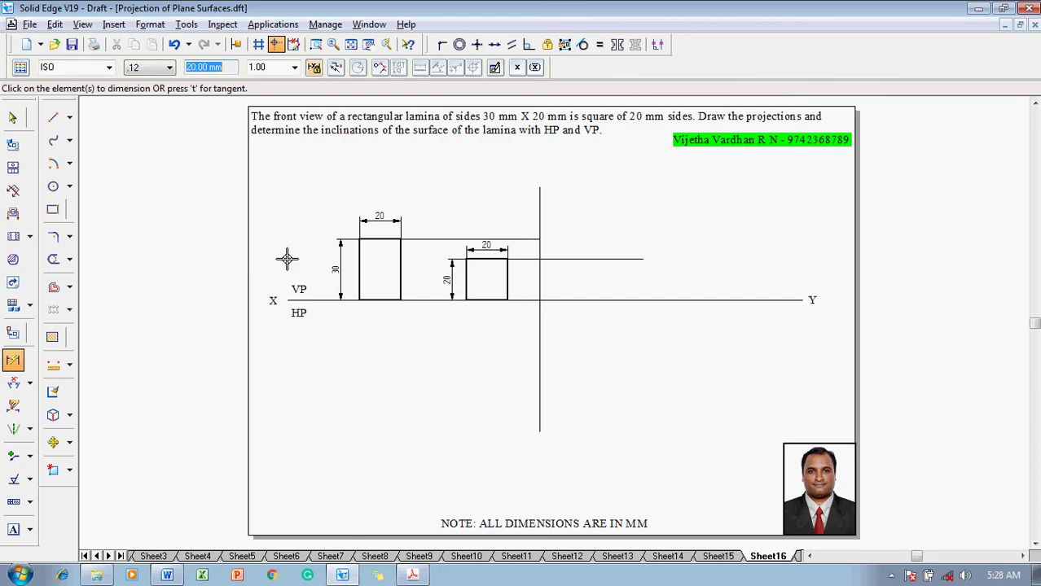
pyautogui.click(14, 528)
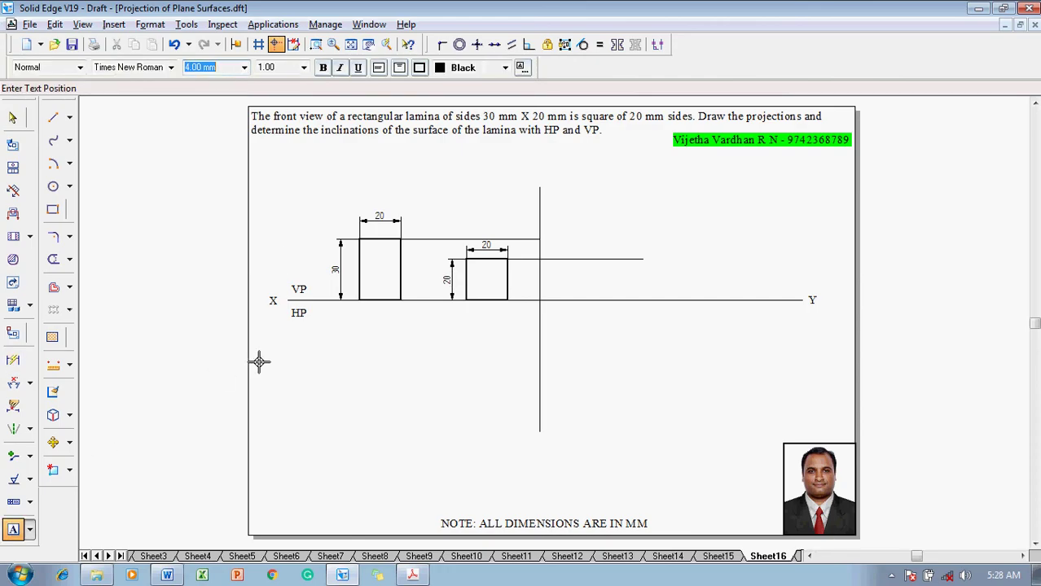
# Place corner labels a', b', c', d' on the front views and a"(b"), d"(c") on the vertical line.
pyautogui.click(346, 226)
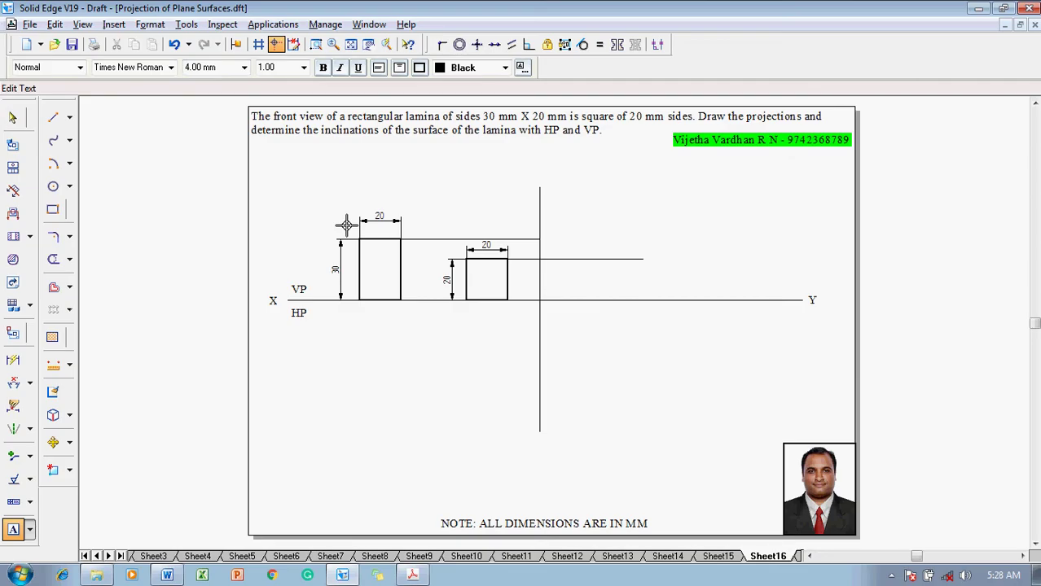
pyautogui.write("a'")
pyautogui.click(404, 224)
pyautogui.write("b'")
pyautogui.write("c'")
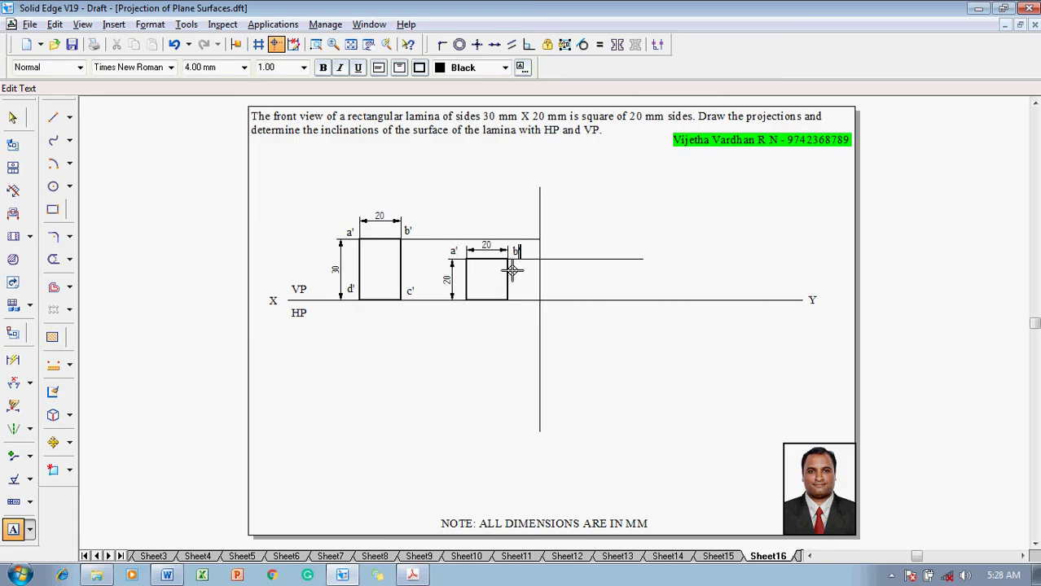
pyautogui.click(513, 283)
pyautogui.click(458, 285)
pyautogui.click(542, 285)
pyautogui.click(543, 222)
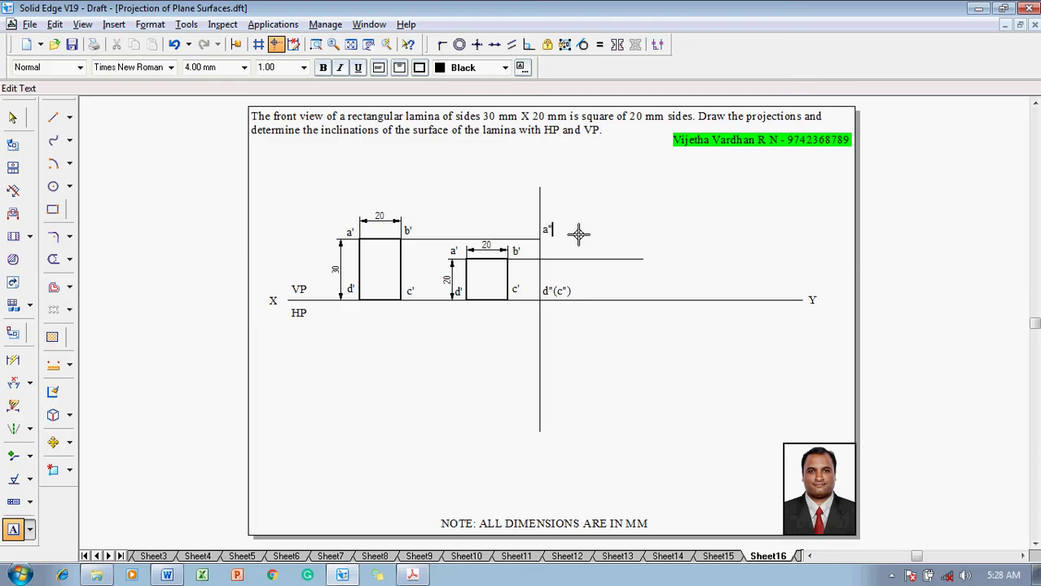
pyautogui.write('a"(b")')
pyautogui.press('Escape')
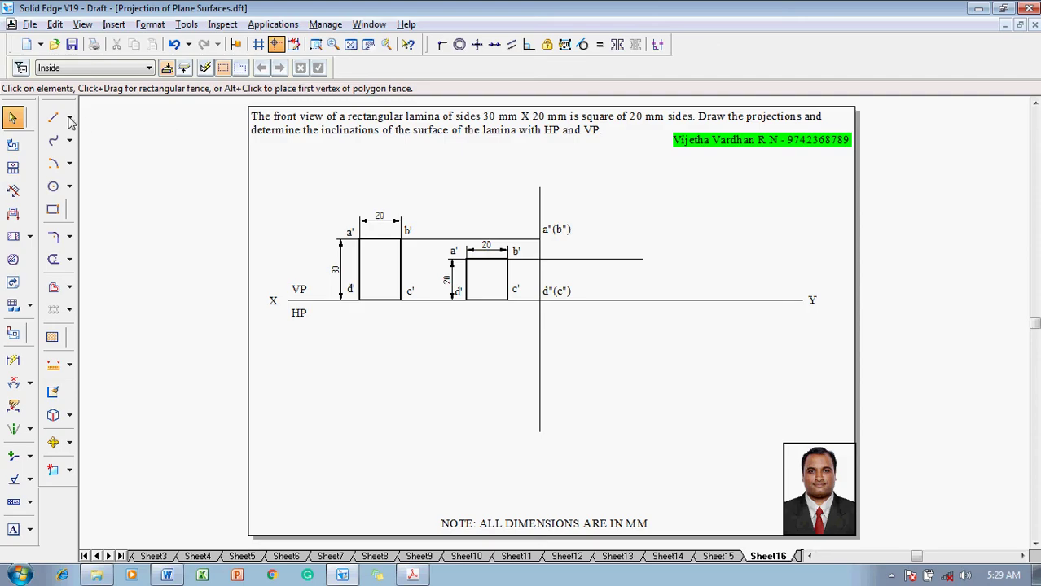
# Draw an arc centred at d"(c") from a"(b") down to the square's 20 mm top projector.
pyautogui.click(54, 165)
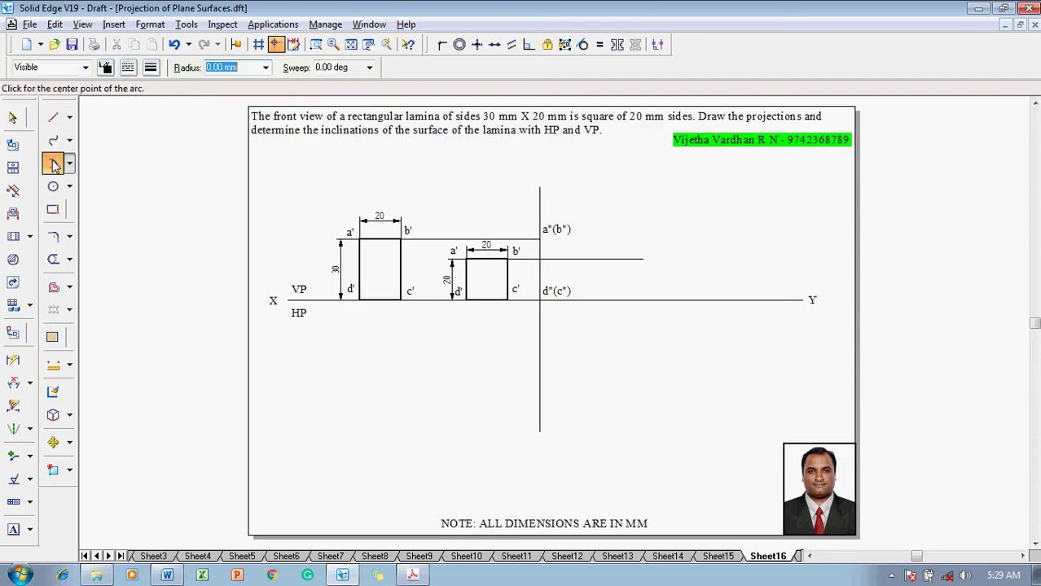
pyautogui.click(150, 69)
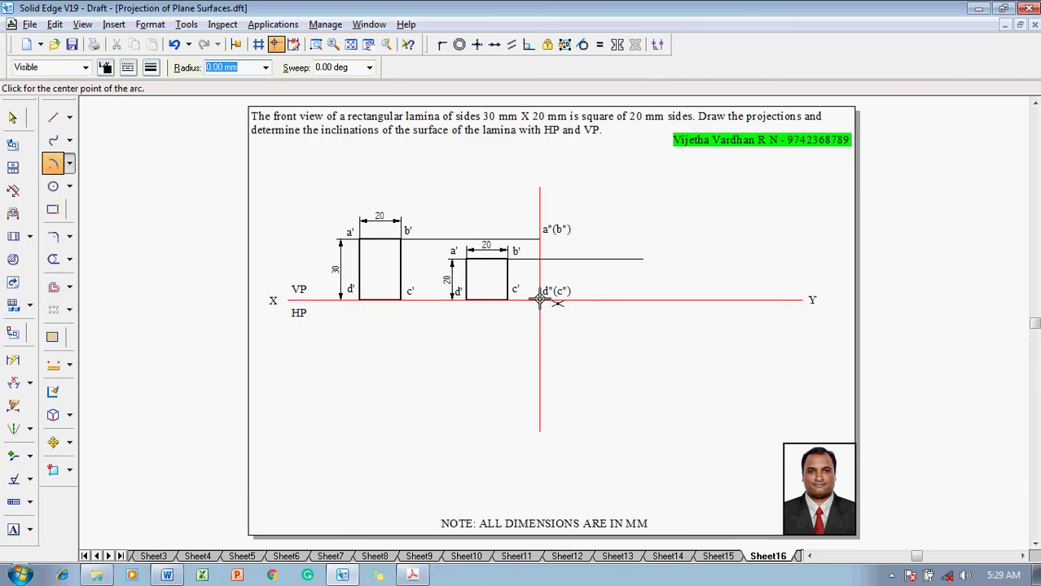
pyautogui.click(539, 300)
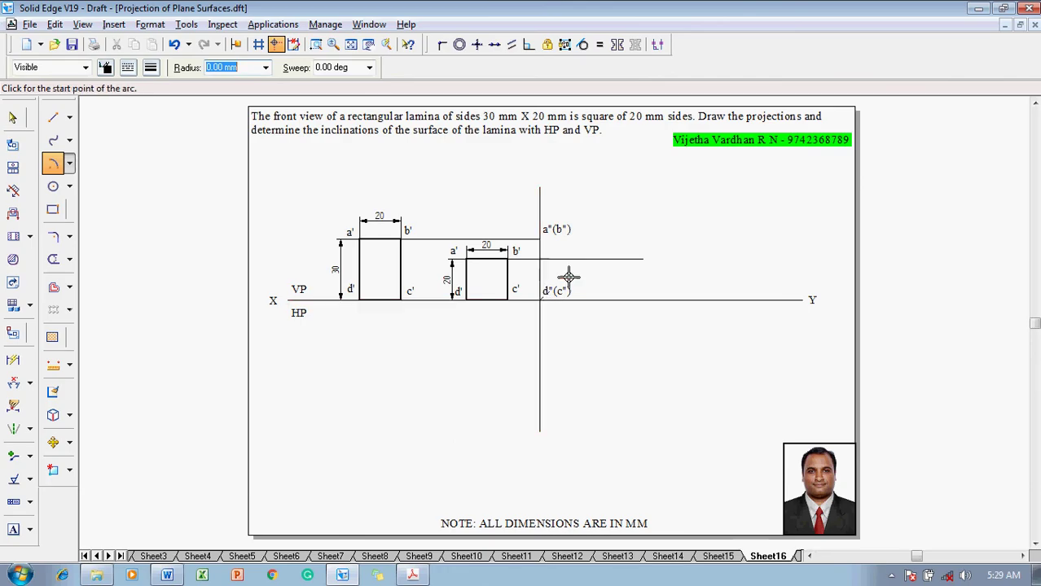
pyautogui.click(539, 240)
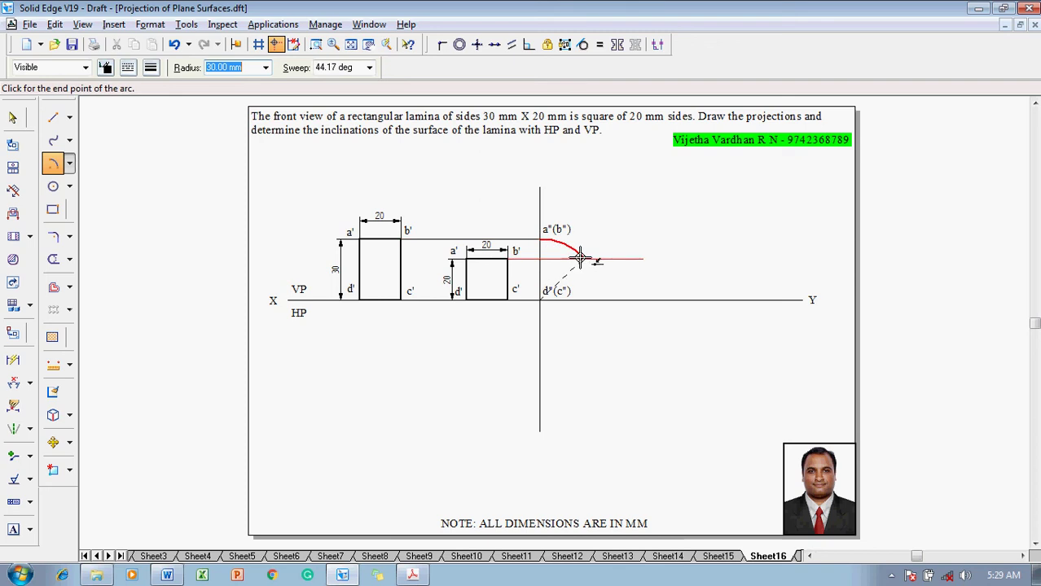
pyautogui.click(585, 261)
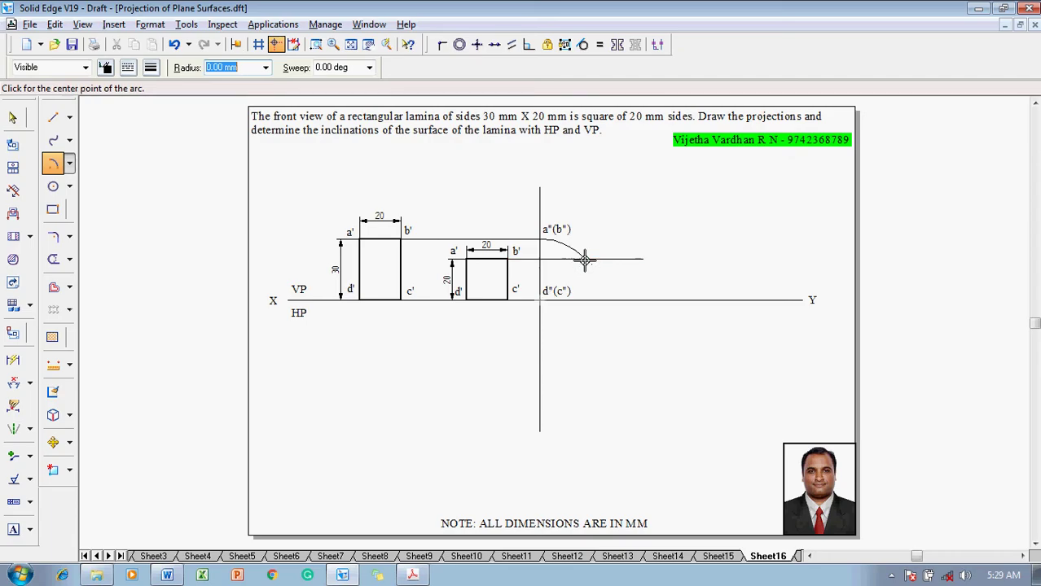
pyautogui.click(631, 235)
pyautogui.press('Escape')
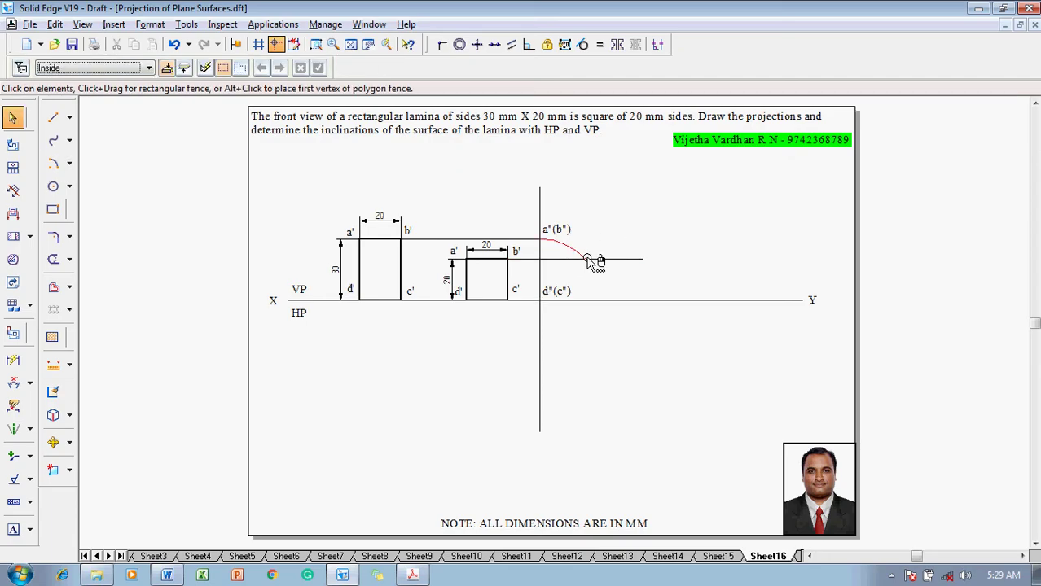
# Add the RPP and LSV labels above the side view and shift the d"(c") text right.
pyautogui.click(17, 531)
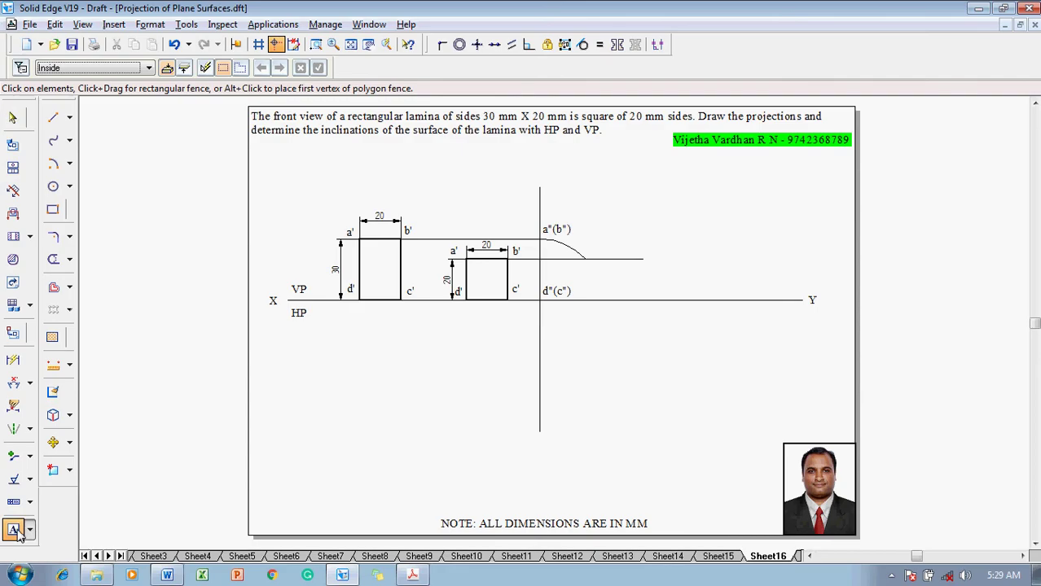
pyautogui.click(586, 194)
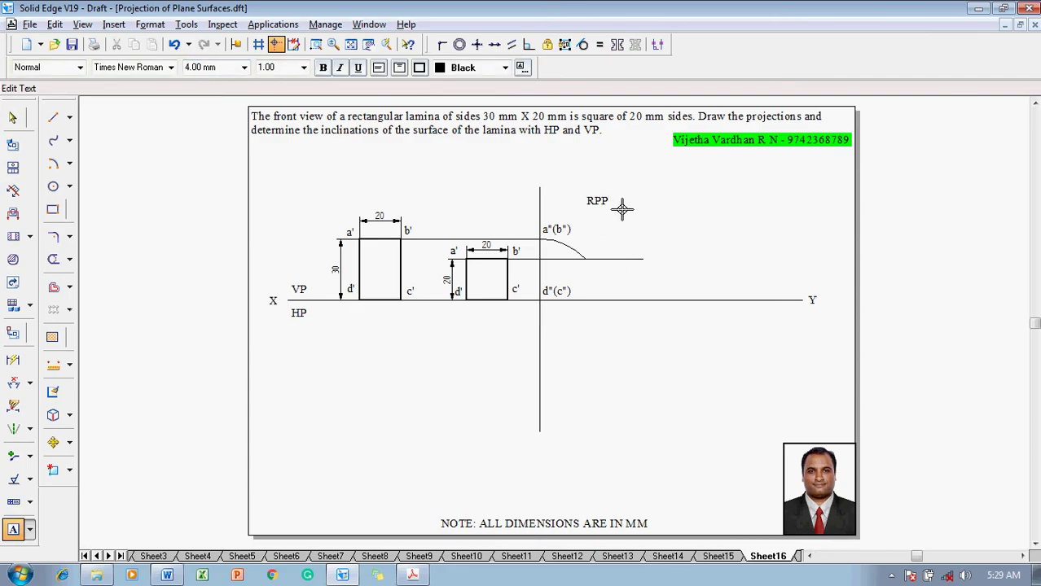
pyautogui.press('Escape')
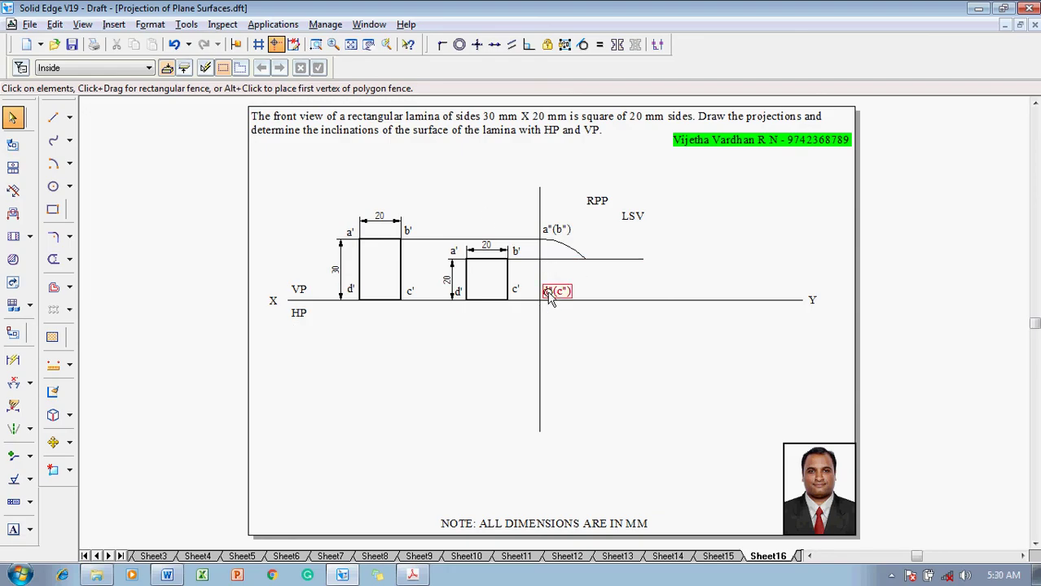
pyautogui.moveTo(557, 291); pyautogui.dragTo(577, 288)
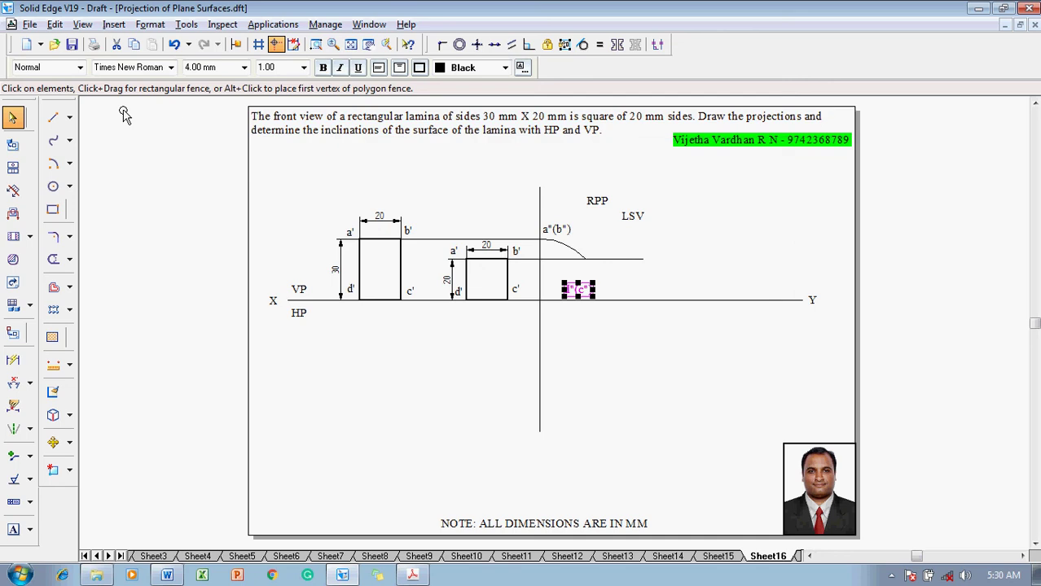
# Draw a 0.50 mm line from d"(c") on XY to where the arc meets the projector.
pyautogui.click(62, 120)
pyautogui.click(152, 68)
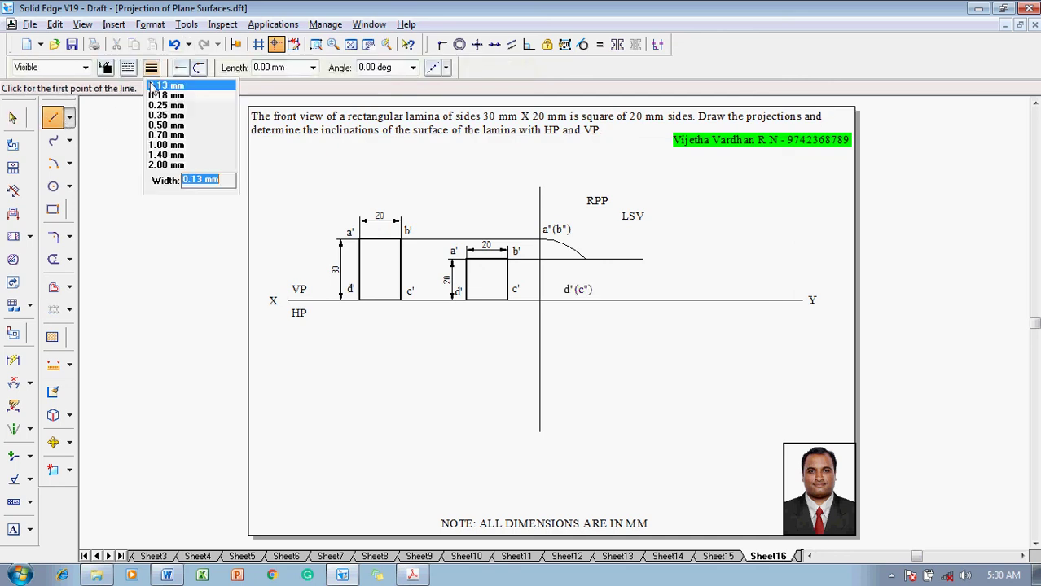
pyautogui.click(165, 127)
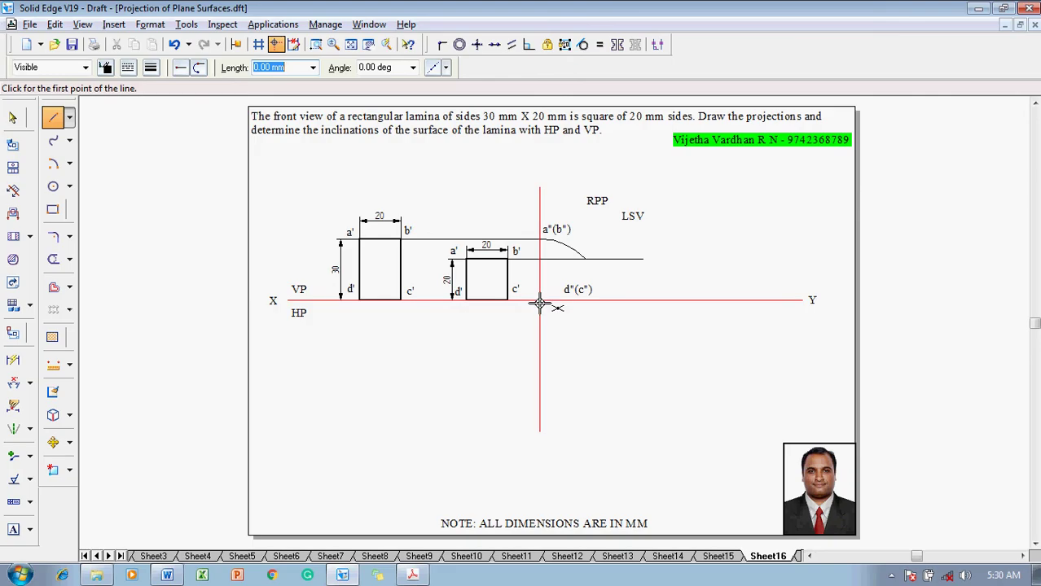
pyautogui.click(540, 300)
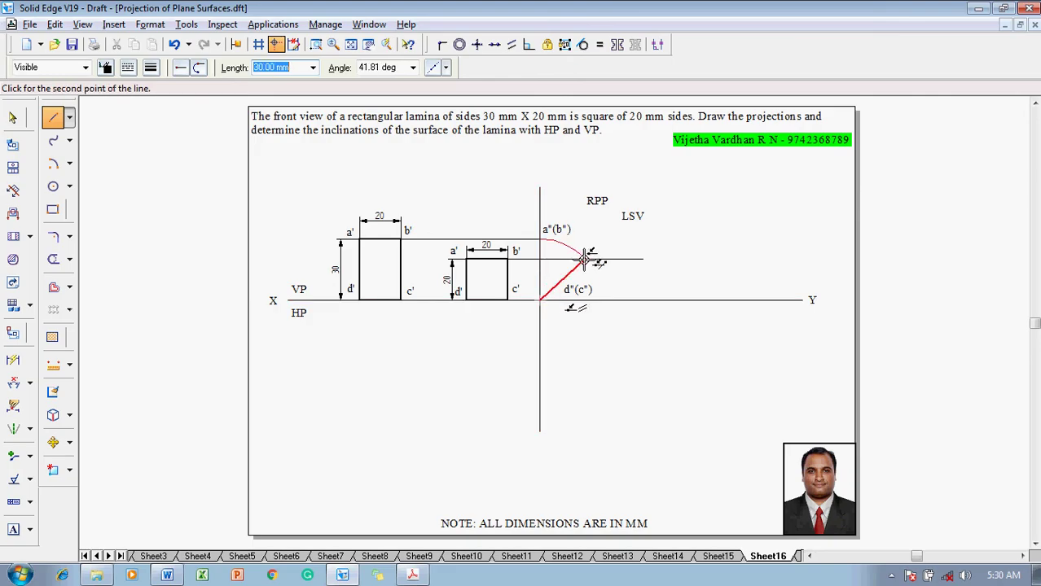
pyautogui.click(607, 237)
pyautogui.press('Escape')
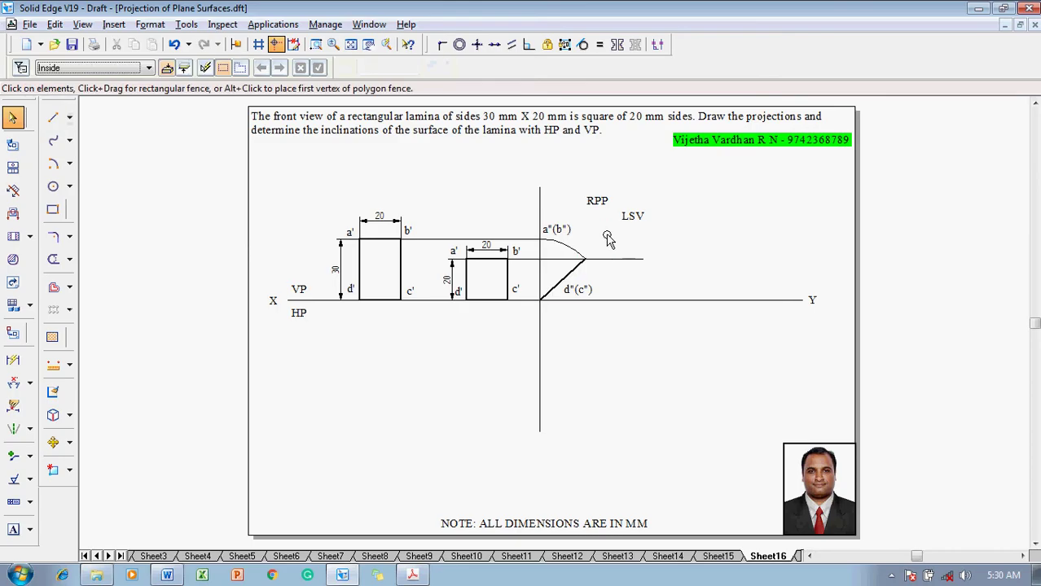
# Add a"(b") at the inclined line's top and drag the d"(c") text left beside the XY line.
pyautogui.click(13, 532)
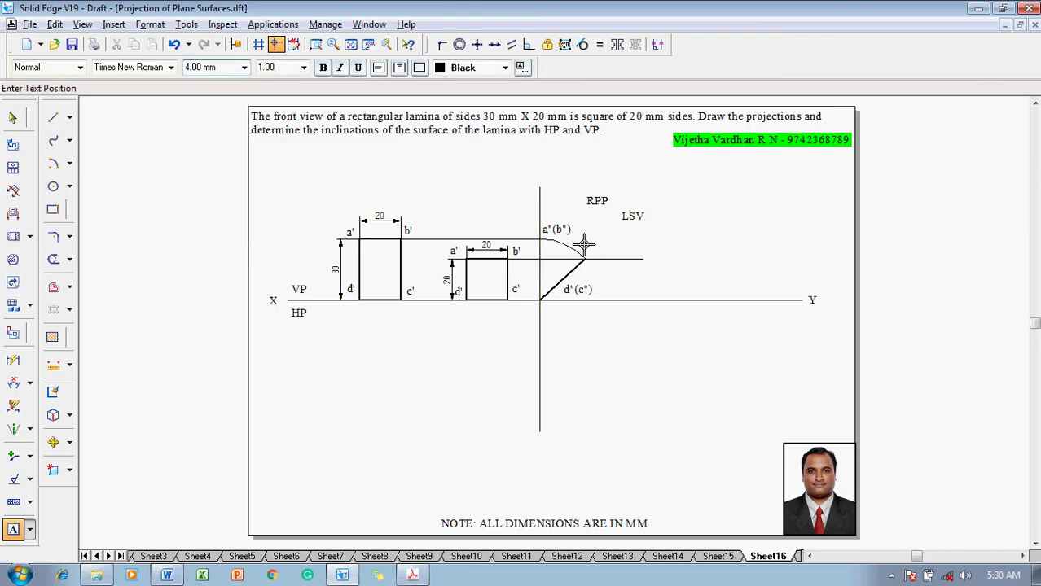
pyautogui.click(608, 255)
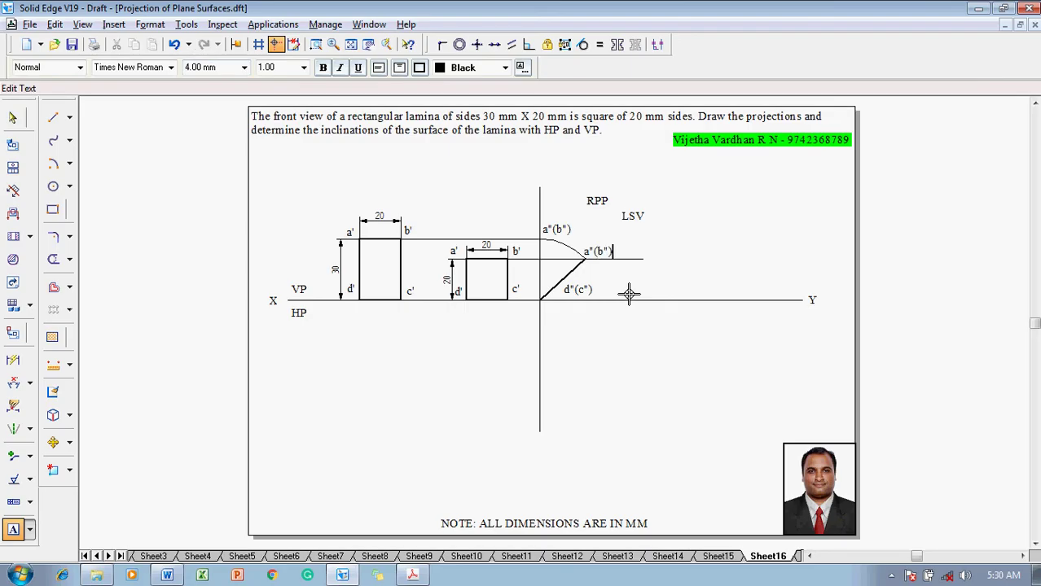
pyautogui.press('Escape')
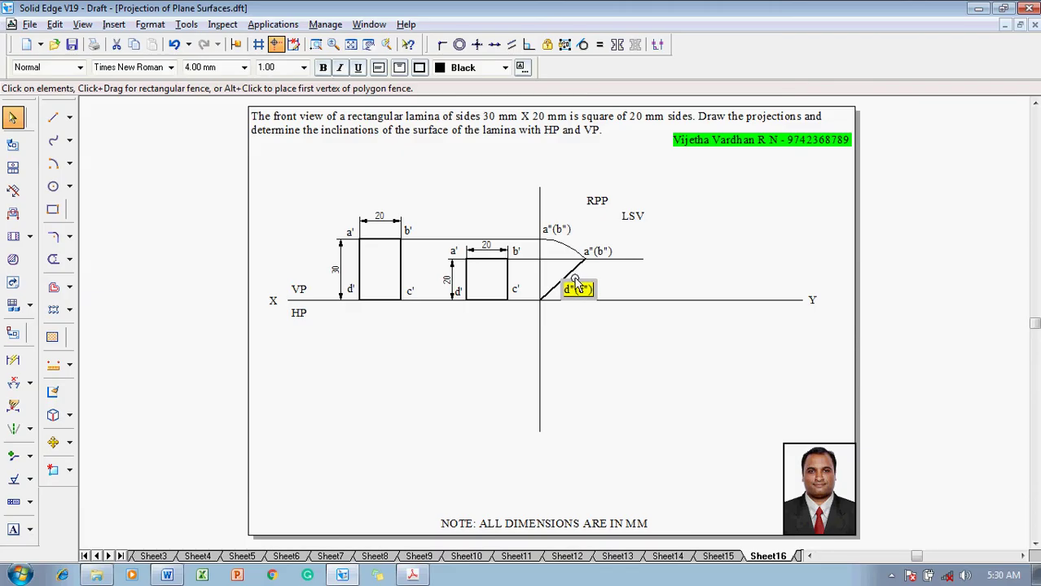
pyautogui.moveTo(575, 281); pyautogui.dragTo(554, 283)
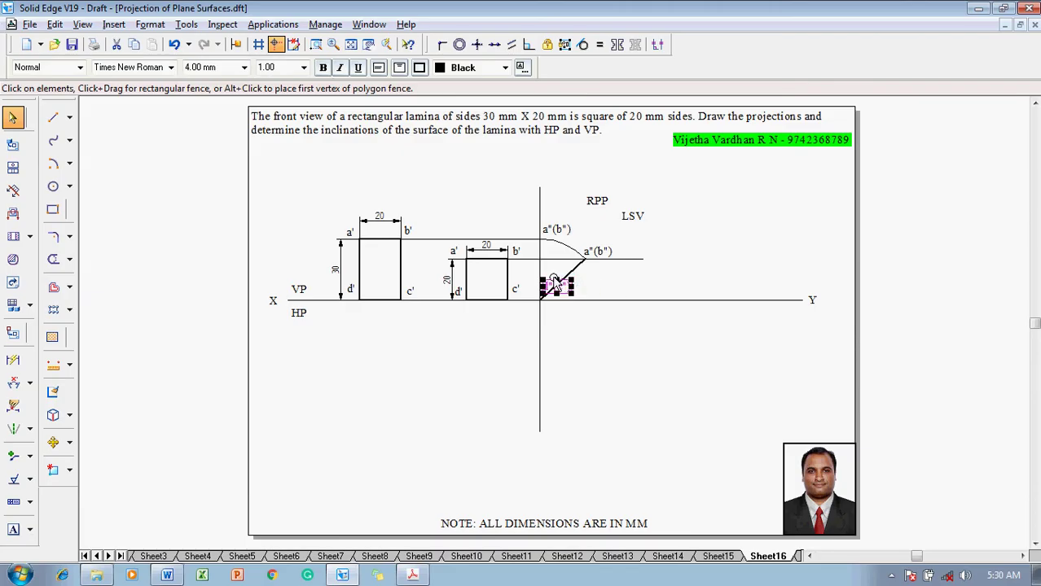
pyautogui.click(579, 366)
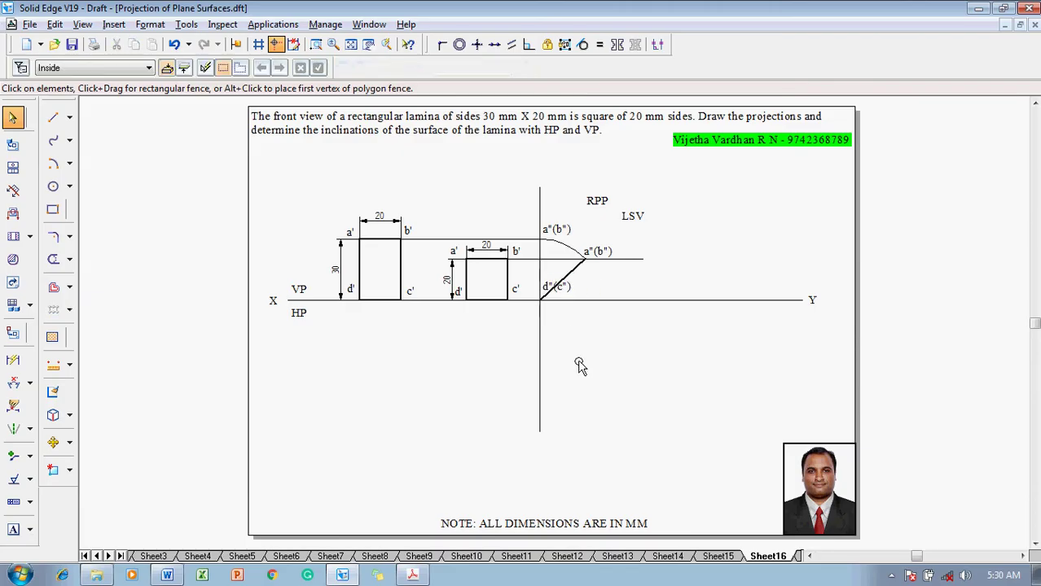
pyautogui.click(12, 382)
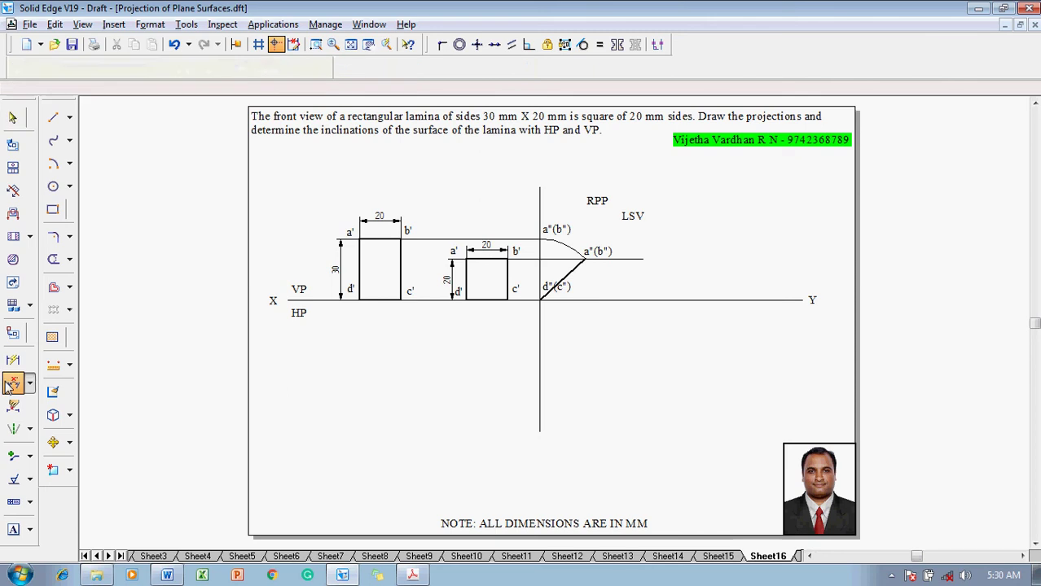
# Dimension the 42° angle between the inclined side view and the XY line, then nudge the a"(b") label clear.
pyautogui.click(557, 284)
pyautogui.click(566, 299)
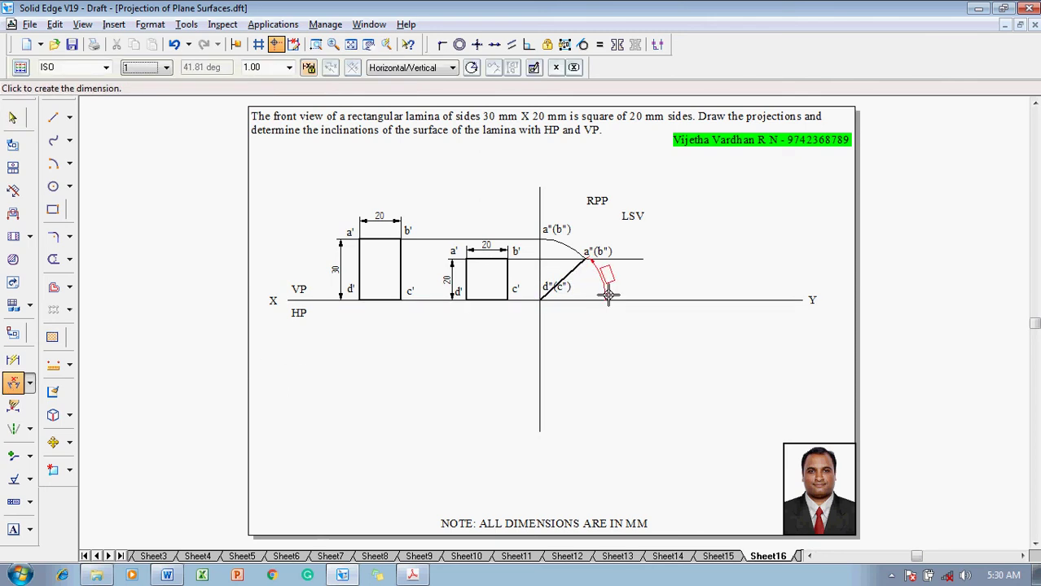
pyautogui.click(631, 277)
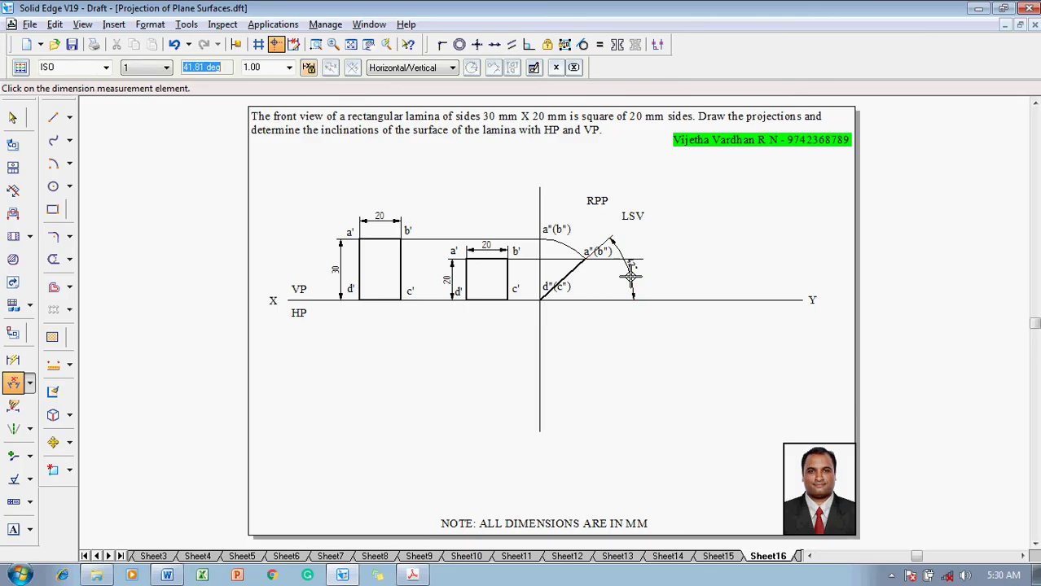
pyautogui.press('Escape')
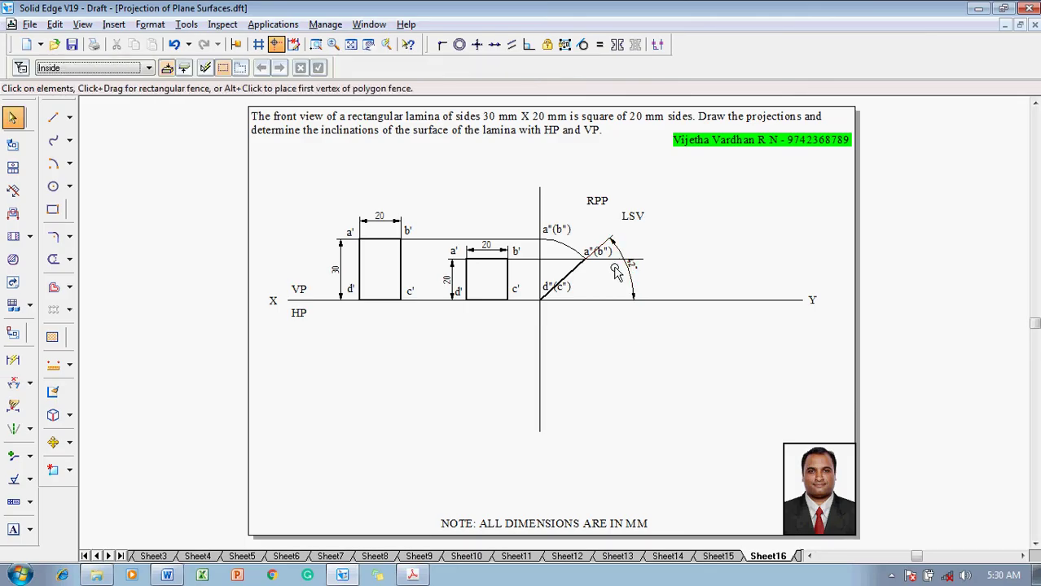
pyautogui.click(607, 259)
pyautogui.moveTo(607, 259); pyautogui.dragTo(602, 254)
pyautogui.click(618, 318)
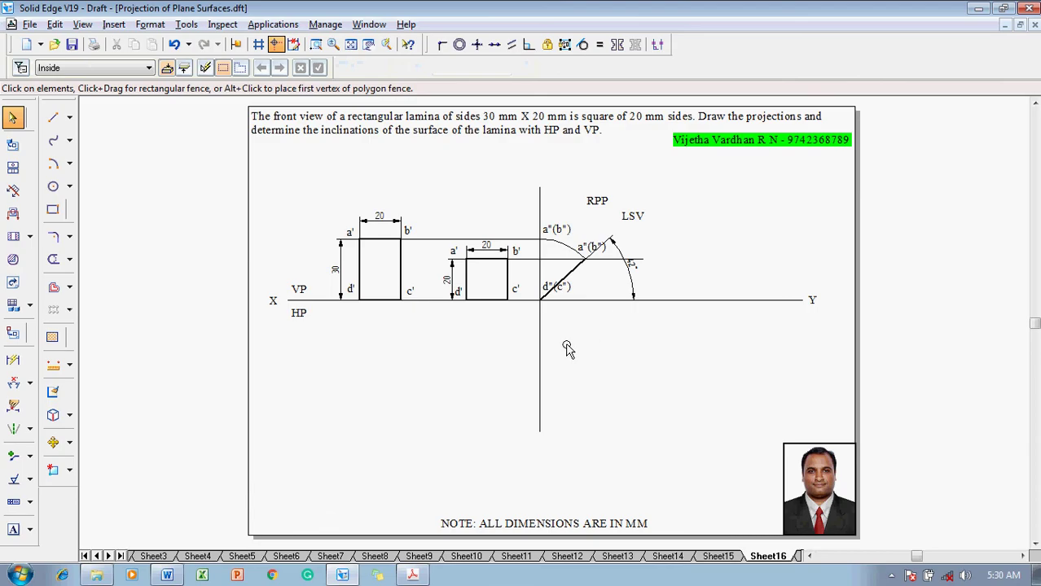
# Add the 48° angle dimension between the vertical line and the inclined side view.
pyautogui.click(13, 383)
pyautogui.click(539, 262)
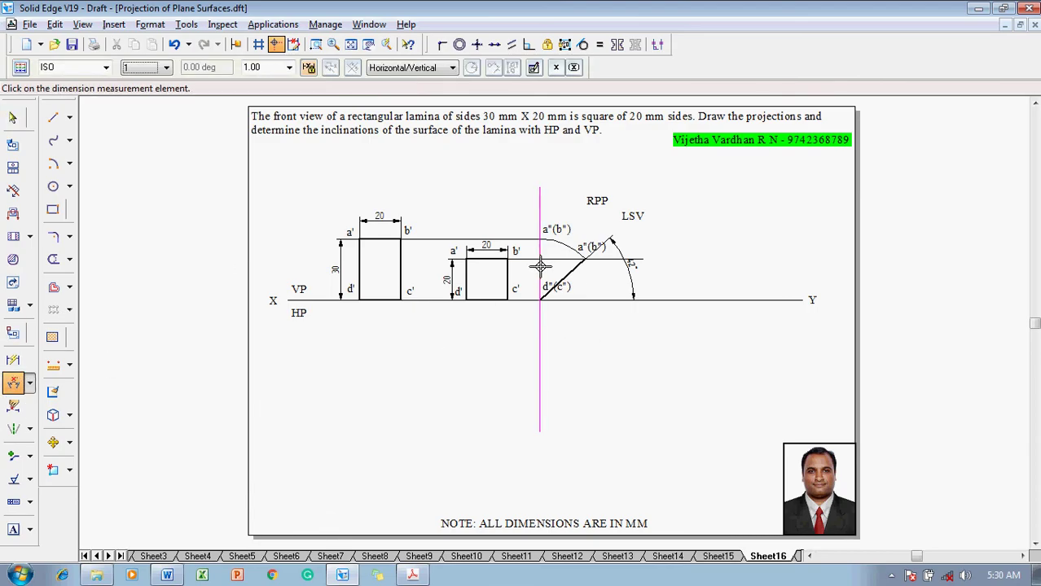
pyautogui.click(566, 277)
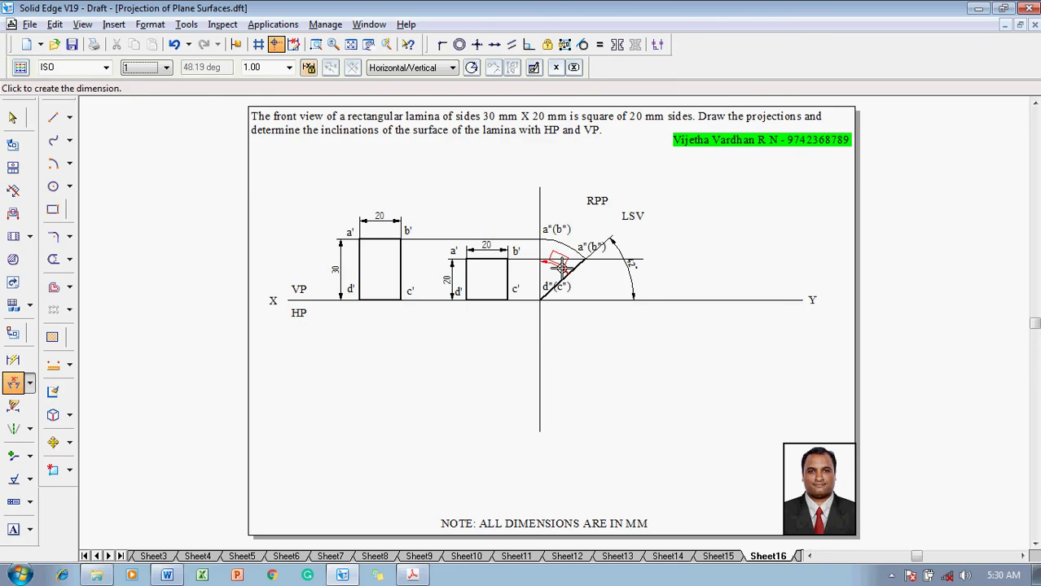
pyautogui.click(562, 267)
pyautogui.press('Escape')
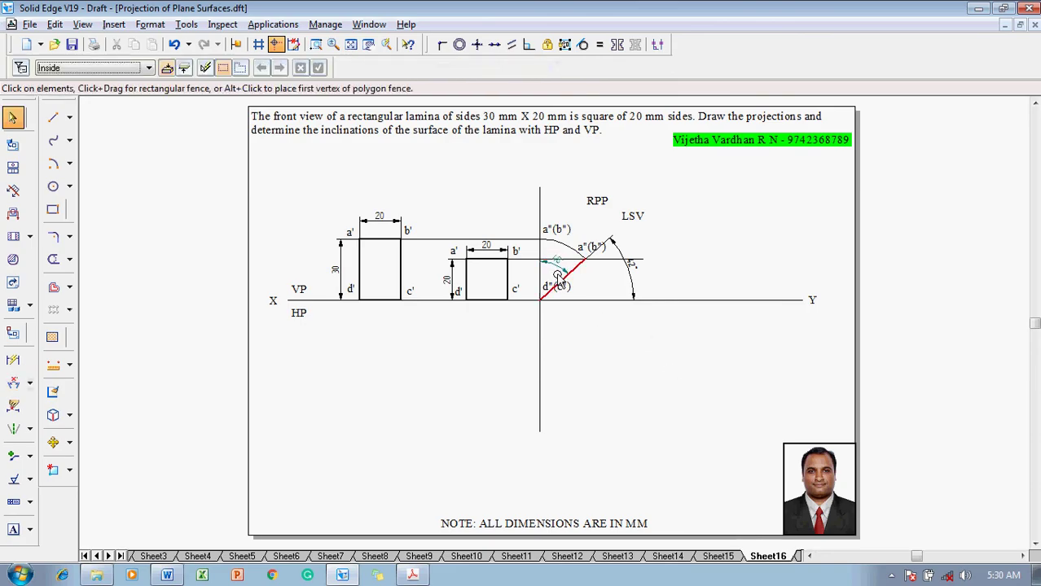
pyautogui.click(558, 275)
# Draw a thin 0.13 mm 45° line from the d"(c") corner down to the right.
pyautogui.click(53, 117)
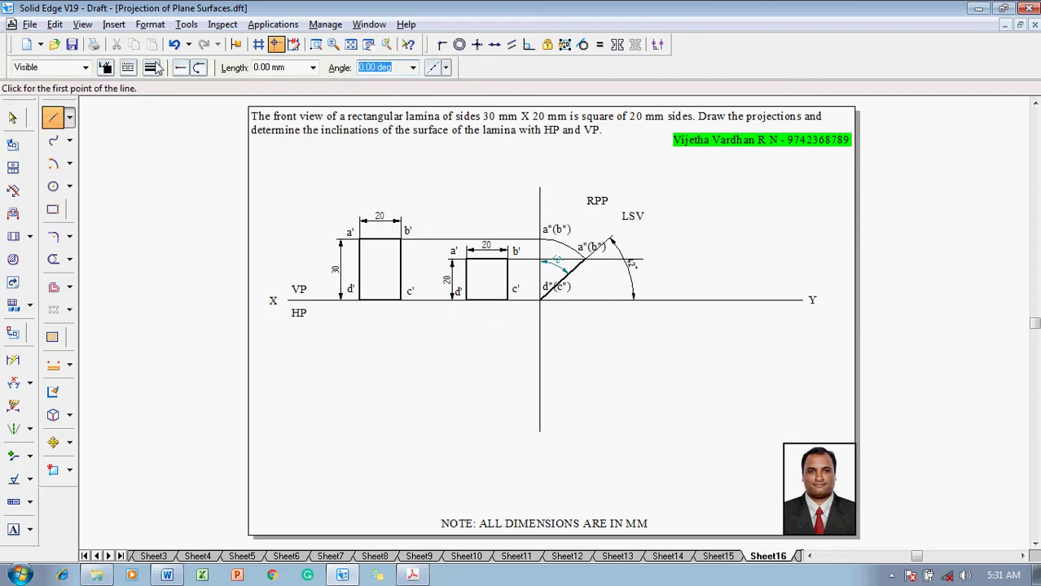
pyautogui.click(158, 69)
pyautogui.click(167, 87)
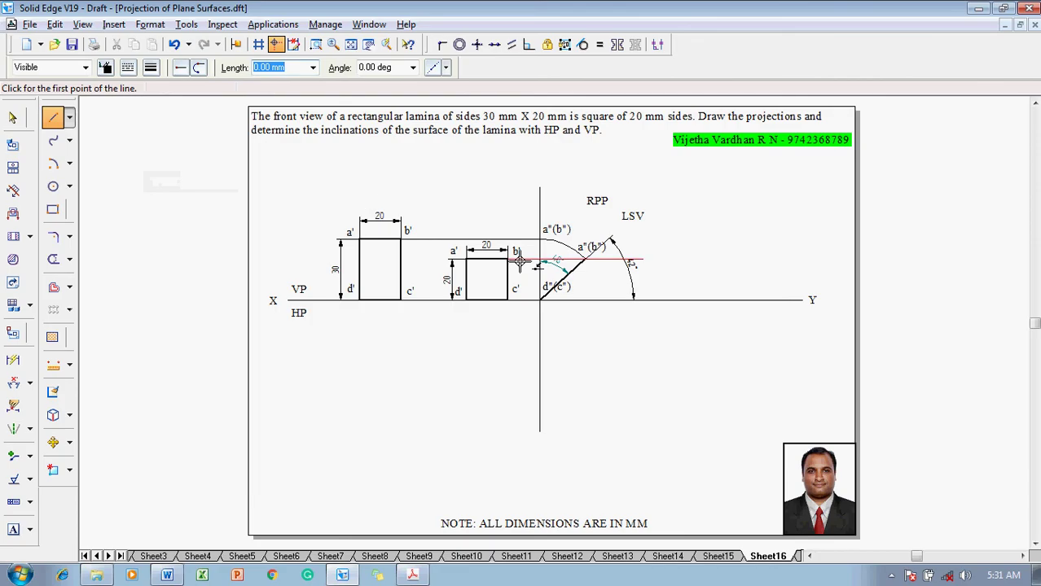
pyautogui.click(538, 300)
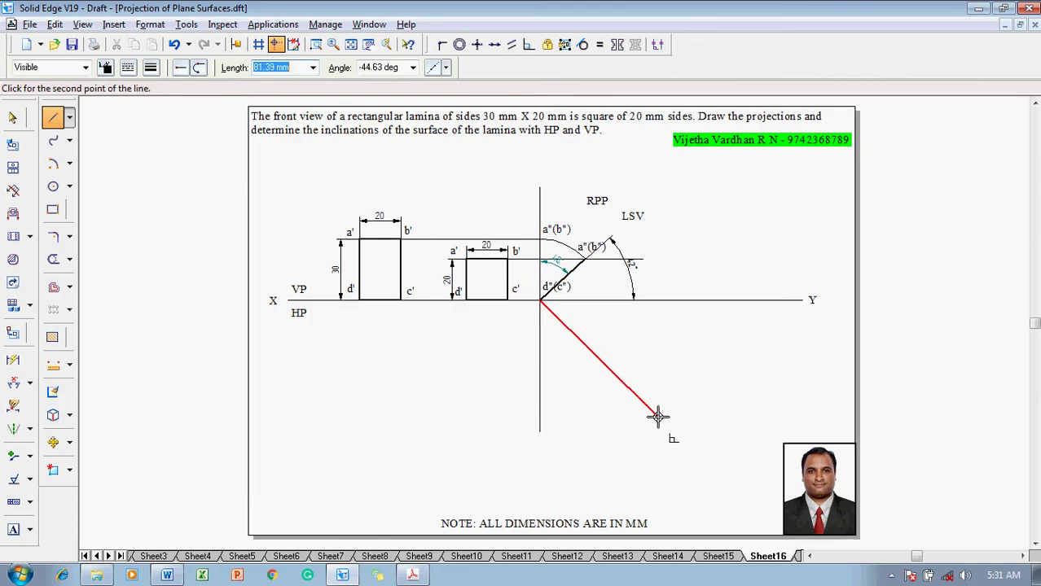
pyautogui.click(658, 417)
pyautogui.rightClick(649, 355)
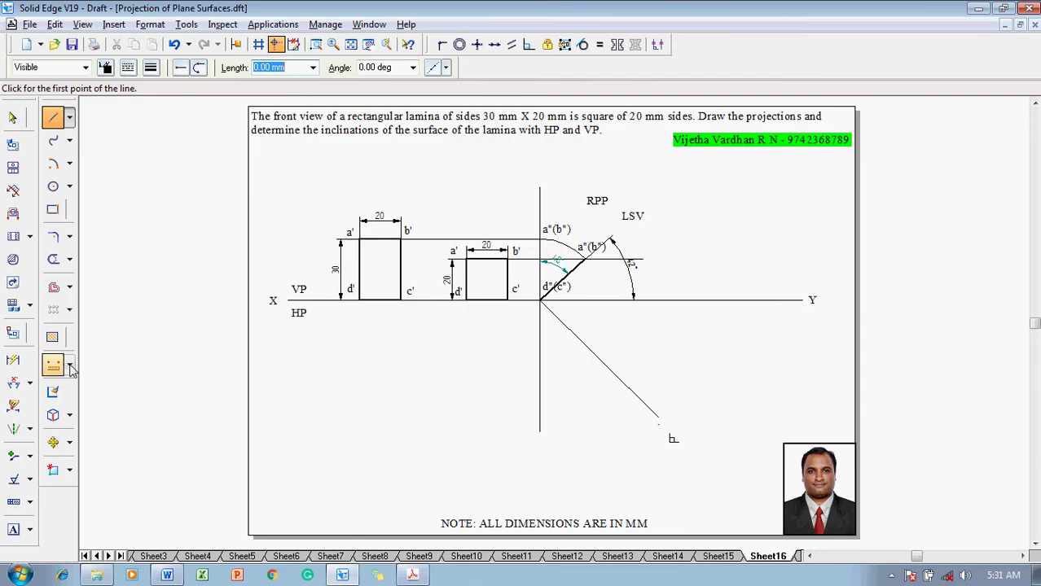
# Dimension the 45° angle between the new line and the X-Y line.
pyautogui.click(13, 385)
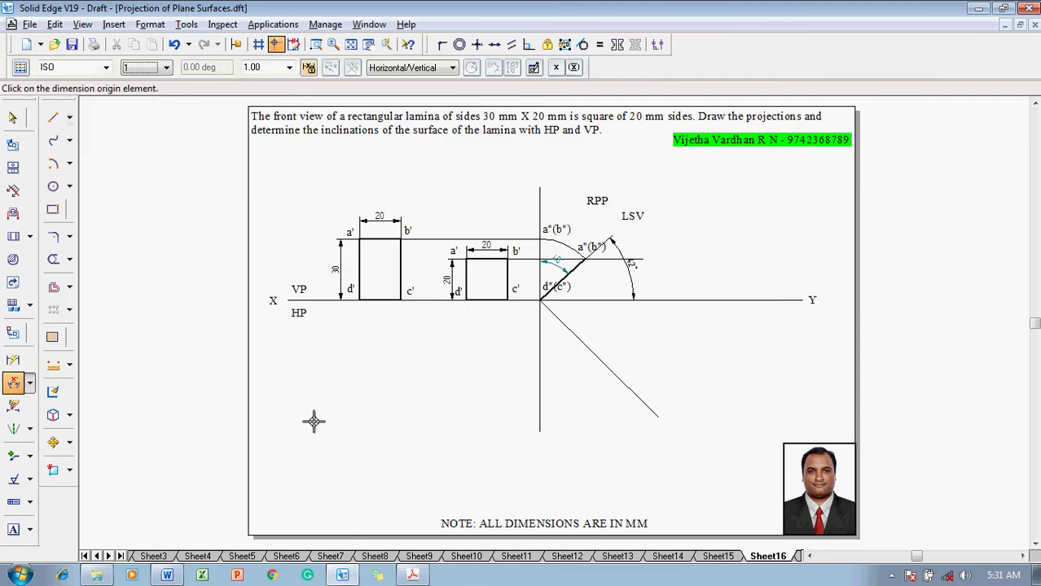
pyautogui.click(571, 332)
pyautogui.click(561, 300)
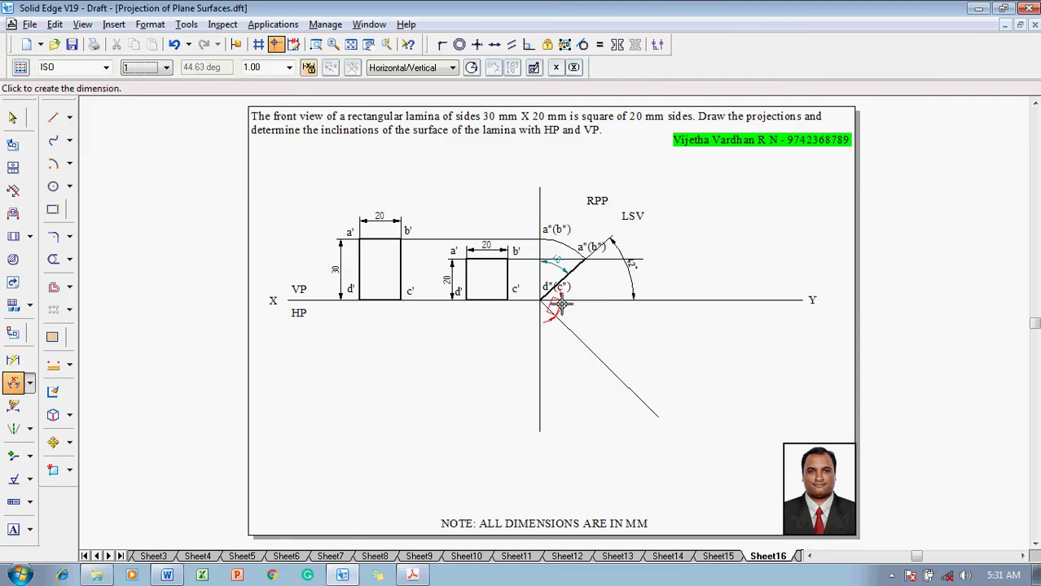
pyautogui.click(606, 331)
pyautogui.press('Escape')
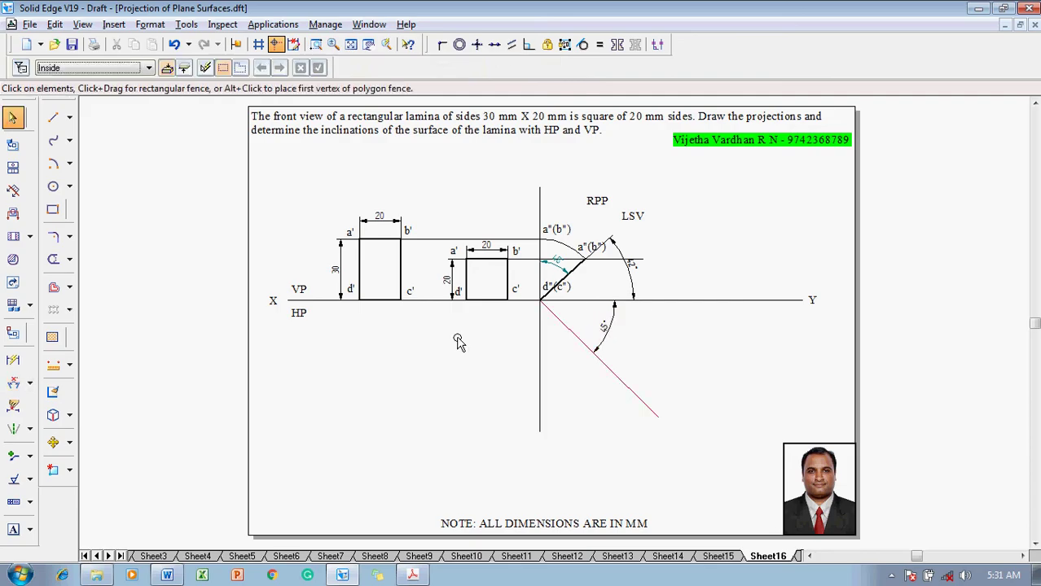
# Label the vertical line's bottom end X1 and its top end Y1.
pyautogui.click(13, 529)
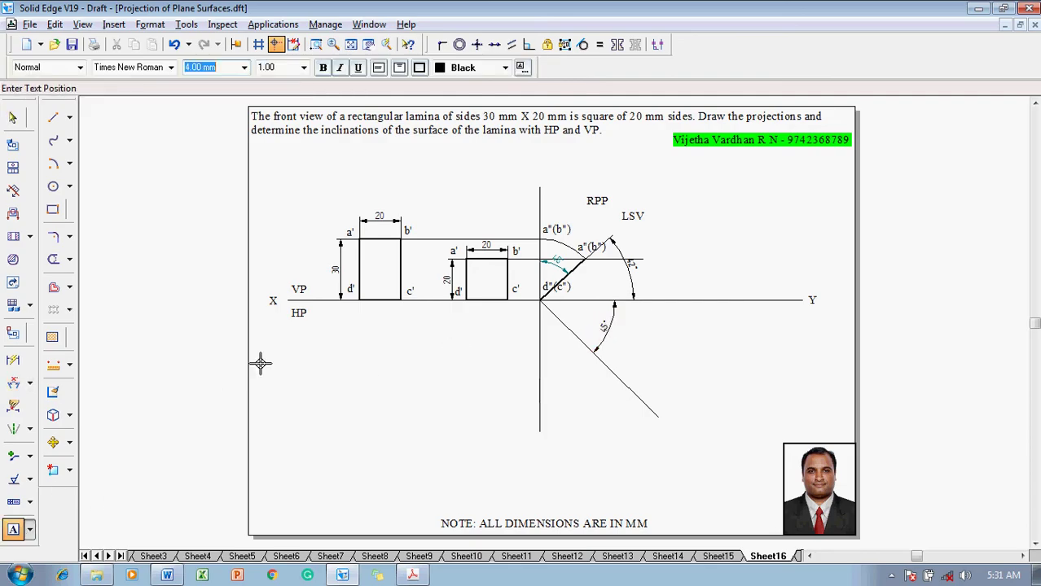
pyautogui.click(535, 443)
pyautogui.write('X1')
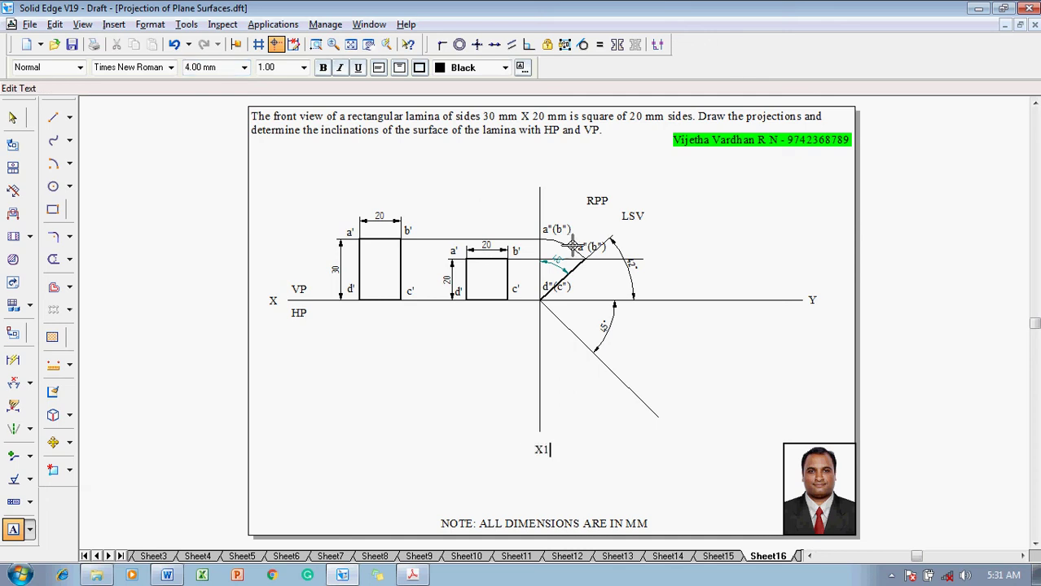
pyautogui.press('Escape')
pyautogui.click(535, 170)
pyautogui.press('Escape')
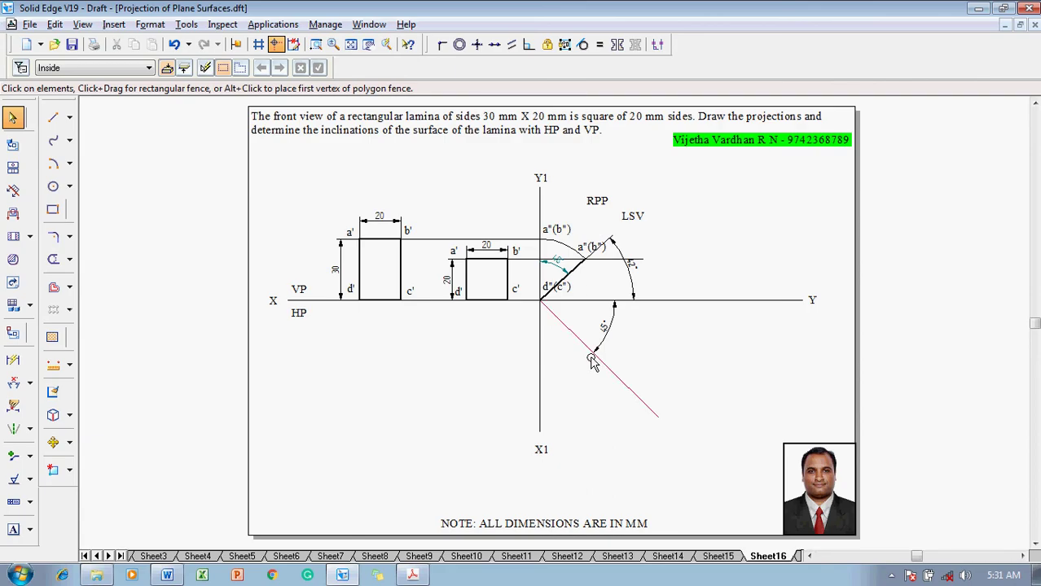
# Draw 0.13 mm projectors from a"(b") via the 45° line to beneath d', plus one down from c'.
pyautogui.click(53, 120)
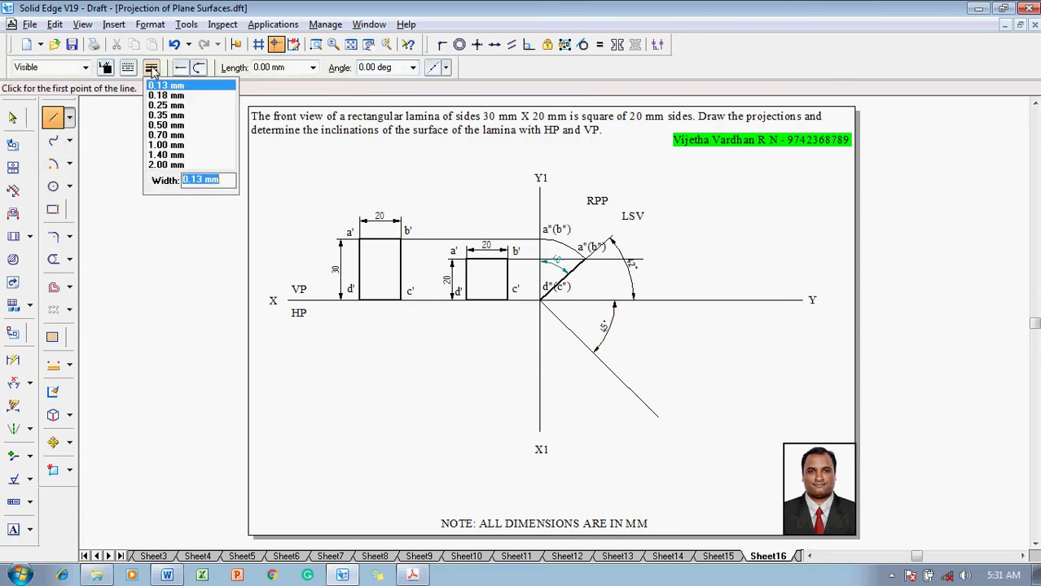
pyautogui.click(165, 85)
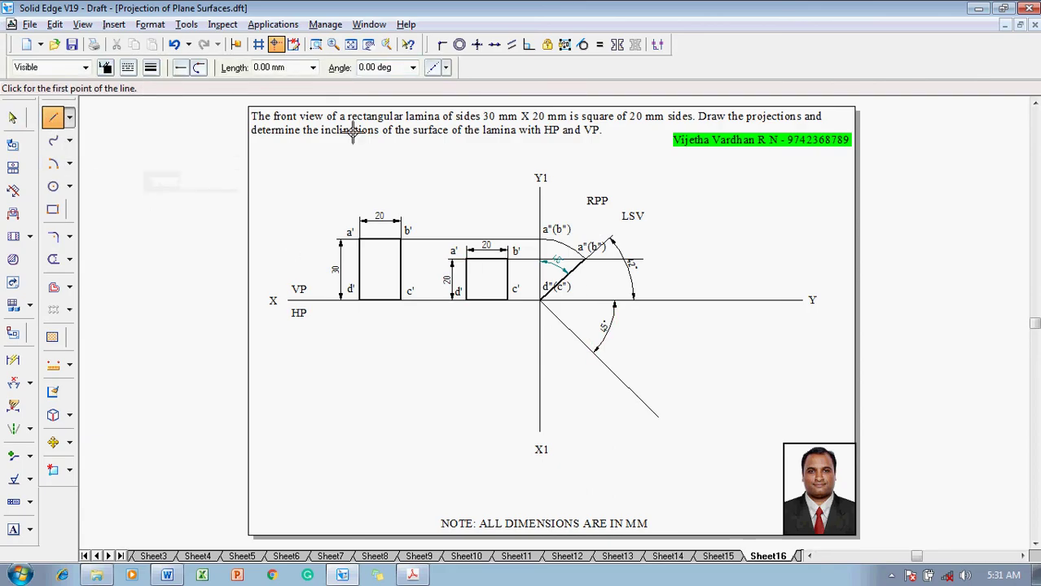
pyautogui.click(584, 259)
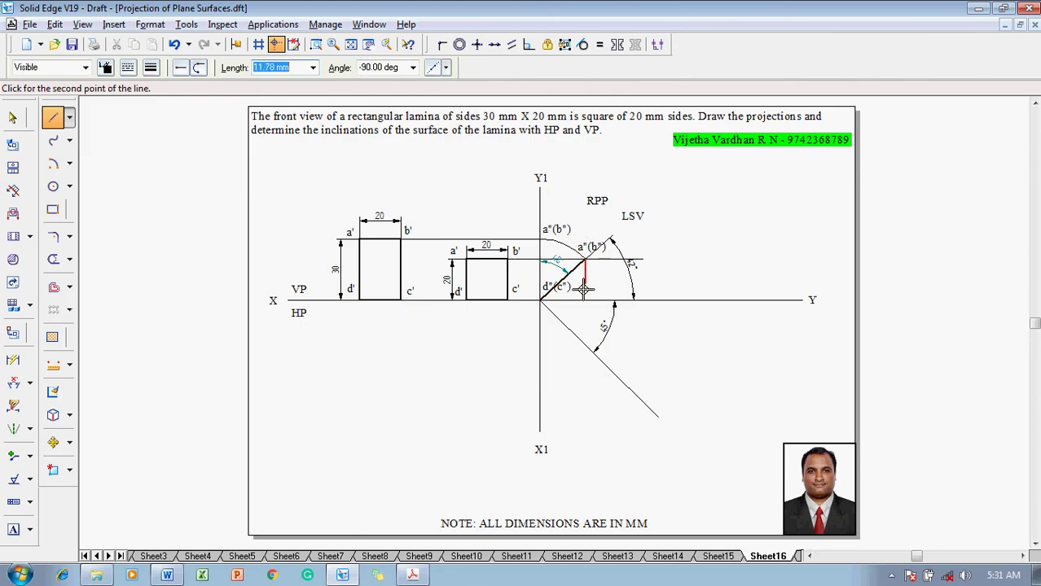
pyautogui.click(584, 346)
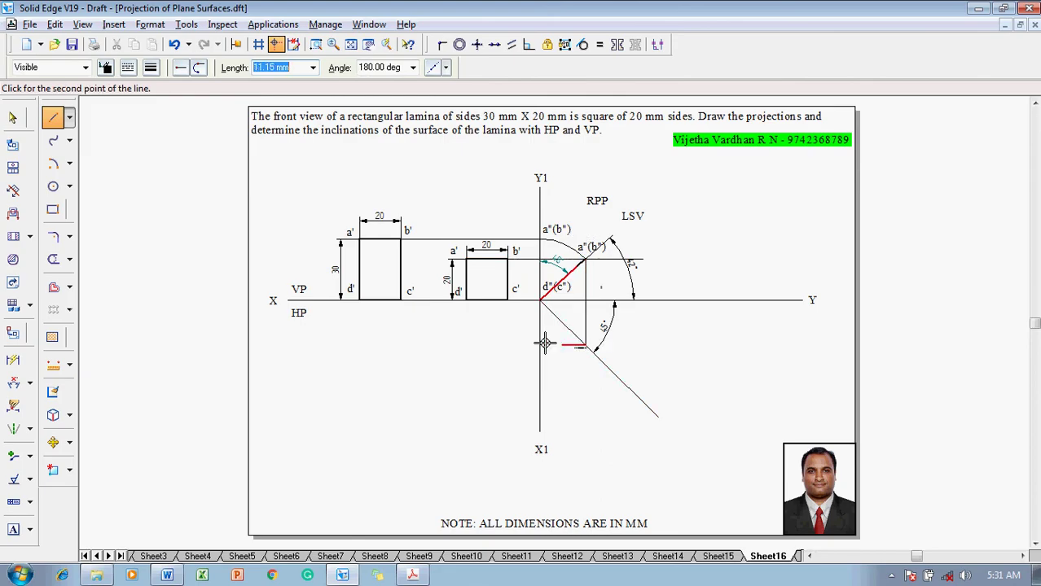
pyautogui.click(467, 346)
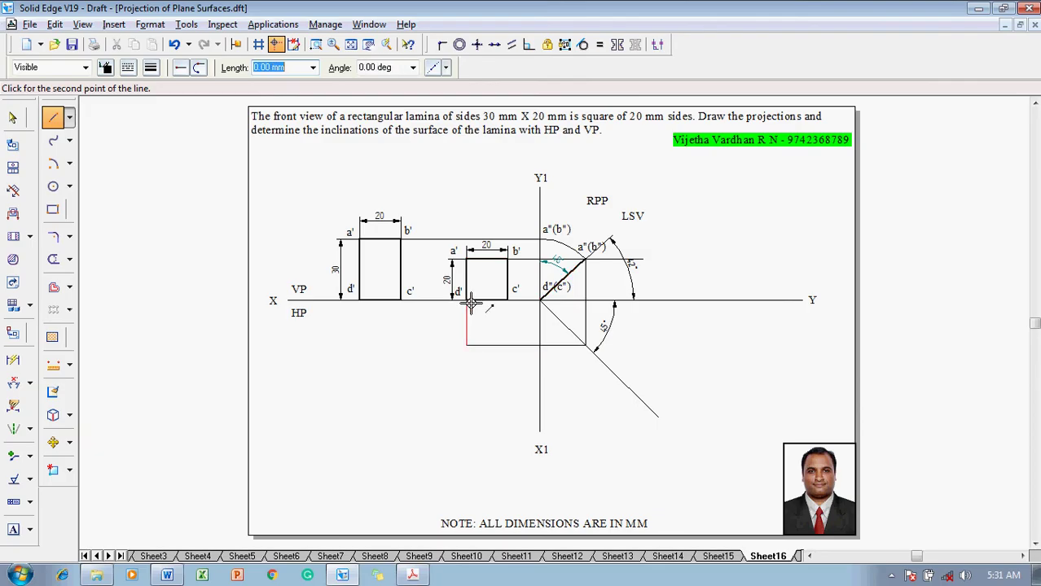
pyautogui.click(470, 303)
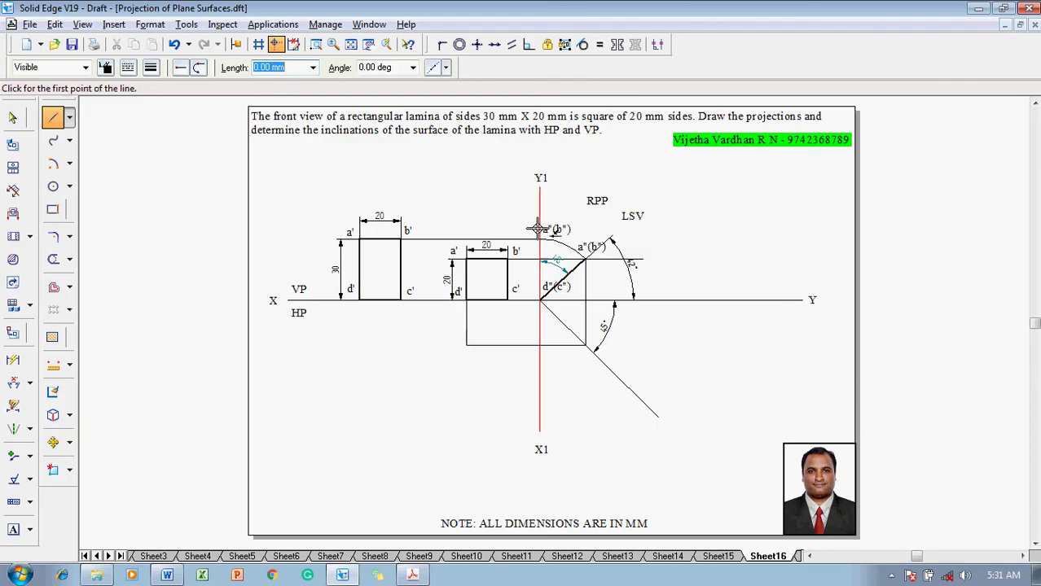
pyautogui.click(507, 300)
pyautogui.click(507, 345)
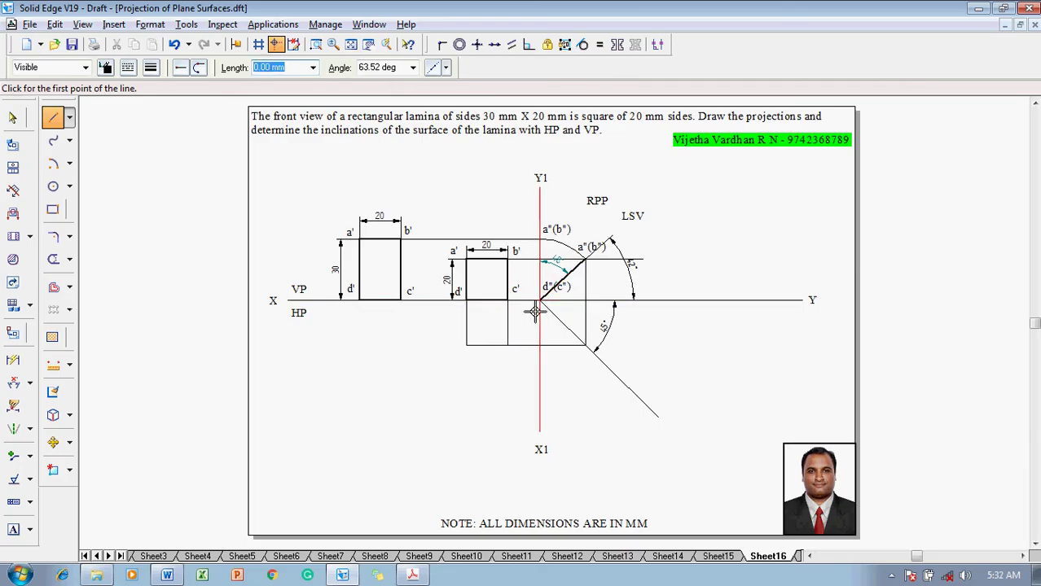
pyautogui.press('Escape')
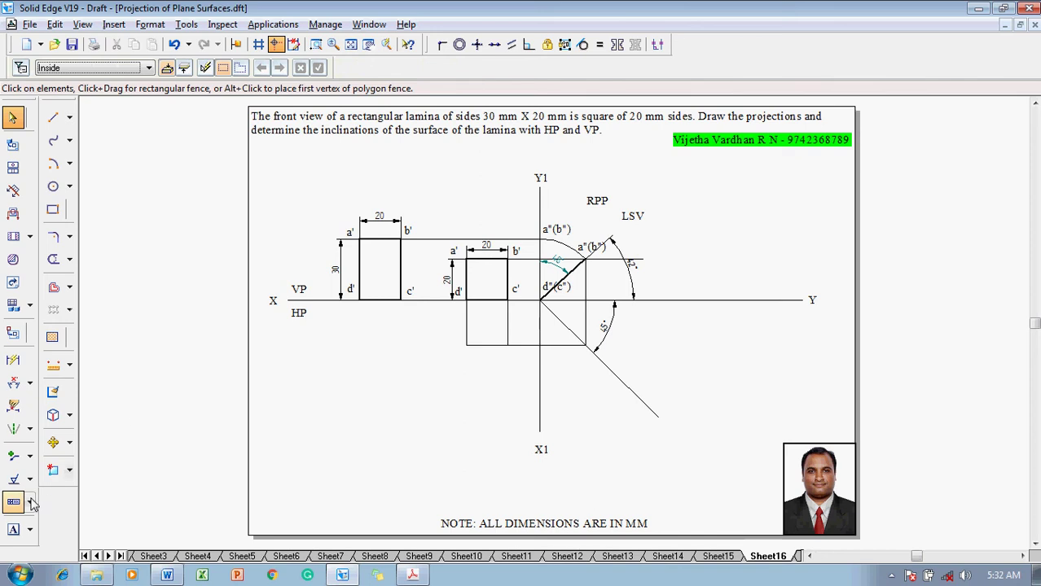
# Label the top-view corners d, c, b and a.
pyautogui.click(13, 531)
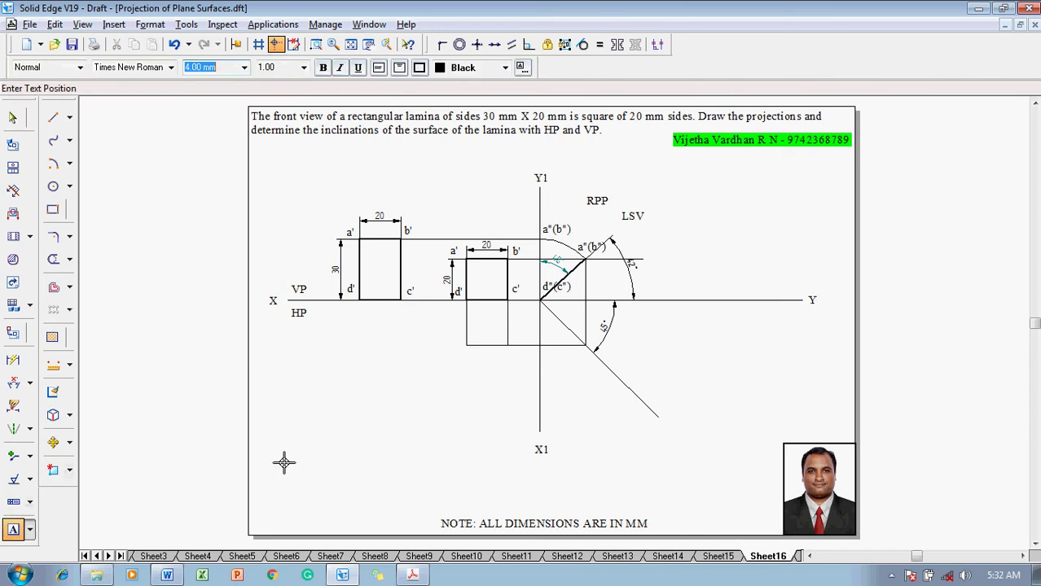
pyautogui.click(457, 305)
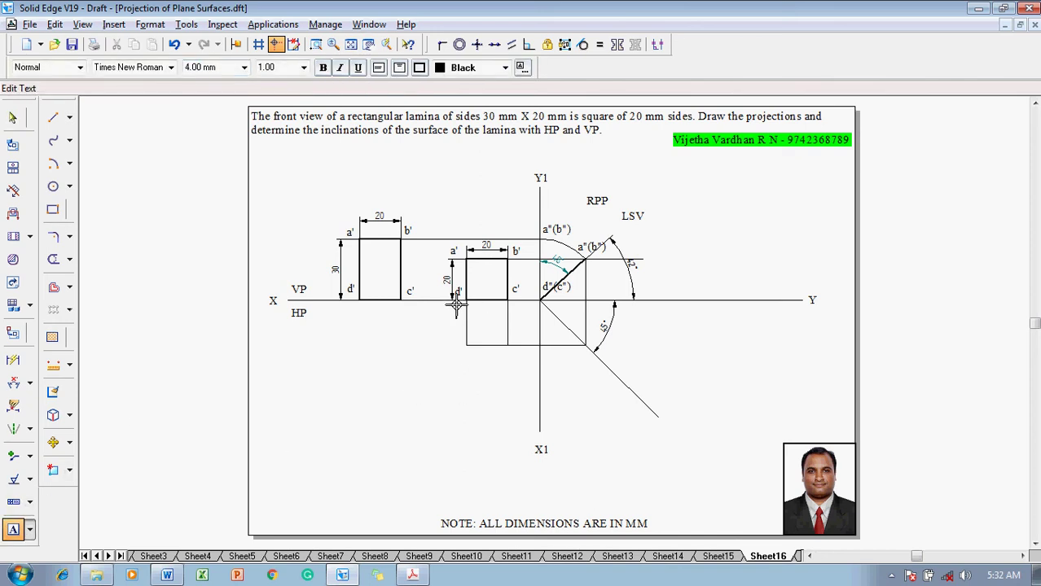
pyautogui.write('d')
pyautogui.click(511, 306)
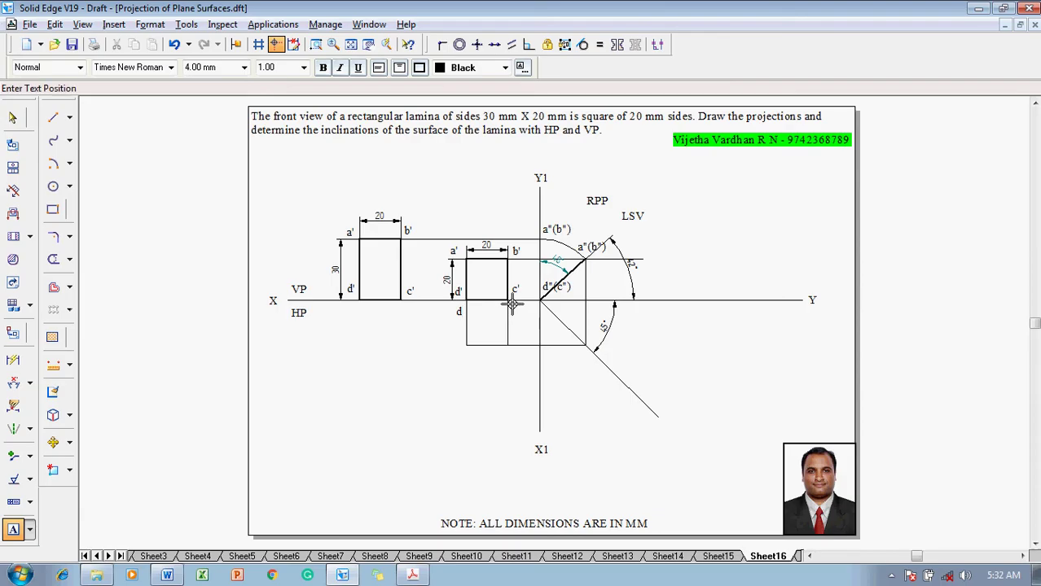
pyautogui.click(511, 306)
pyautogui.write('c')
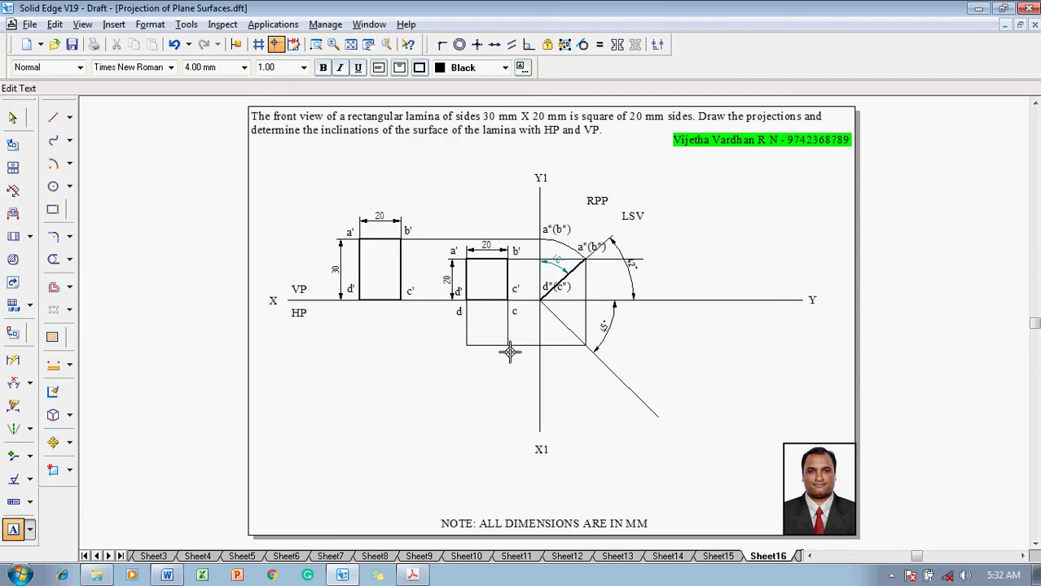
pyautogui.click(509, 352)
pyautogui.write('b')
pyautogui.click(461, 352)
pyautogui.write('a')
pyautogui.click(69, 119)
pyautogui.click(69, 119)
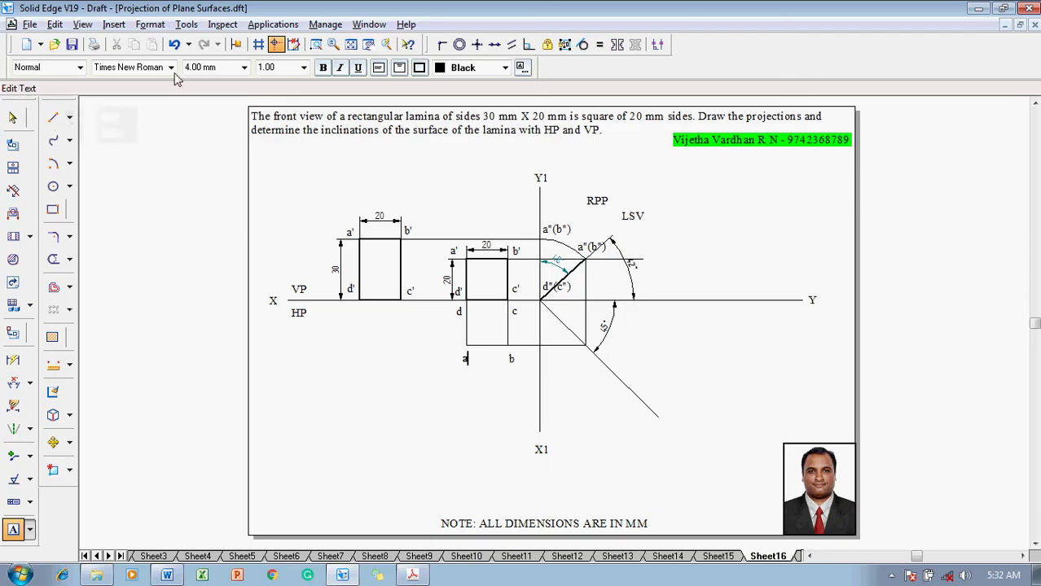
# Outline rectangle a-b-c-d with a 0.50 mm line.
pyautogui.click(52, 119)
pyautogui.click(151, 68)
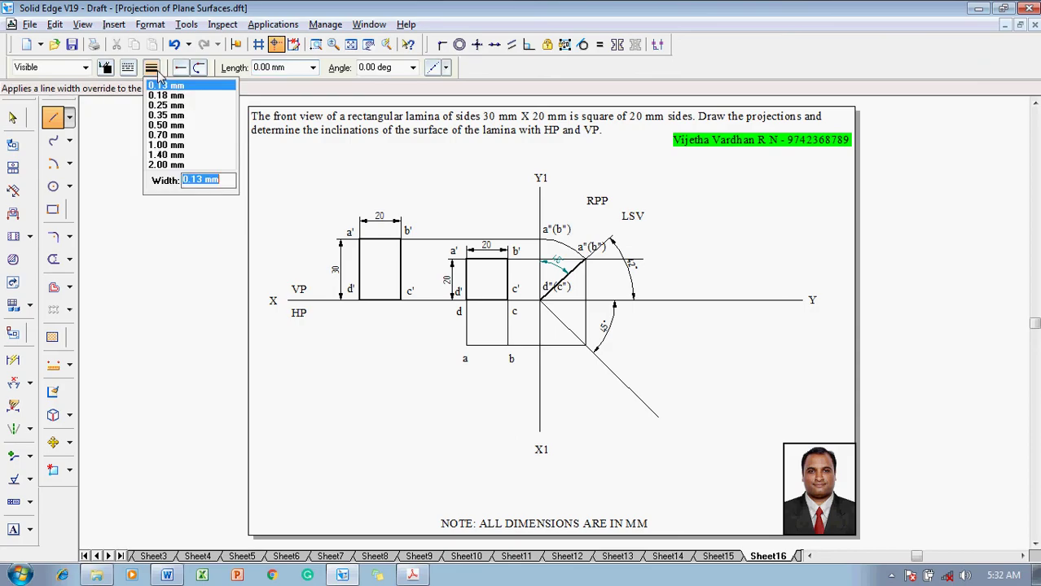
pyautogui.click(183, 133)
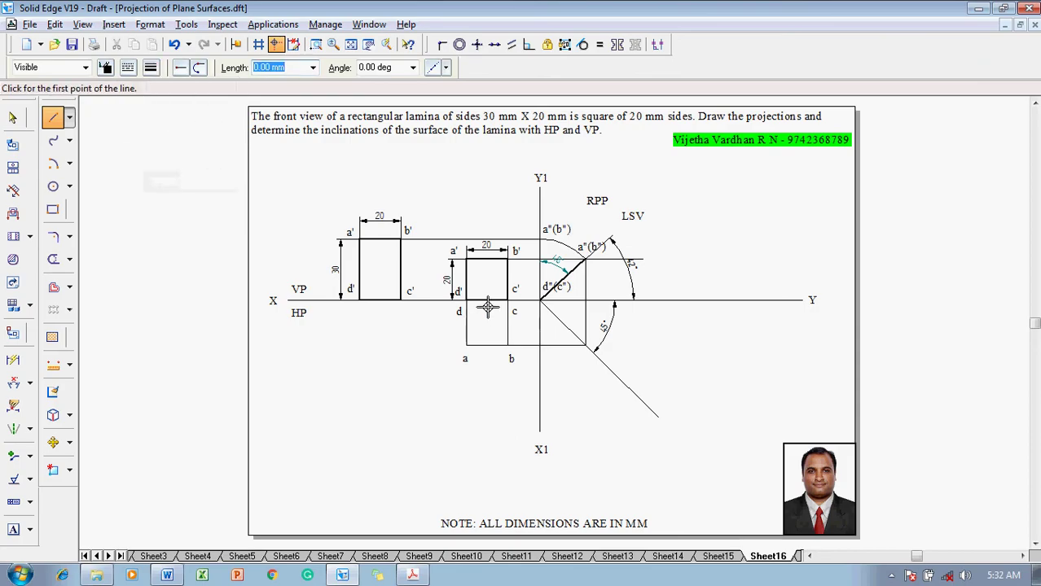
pyautogui.click(466, 346)
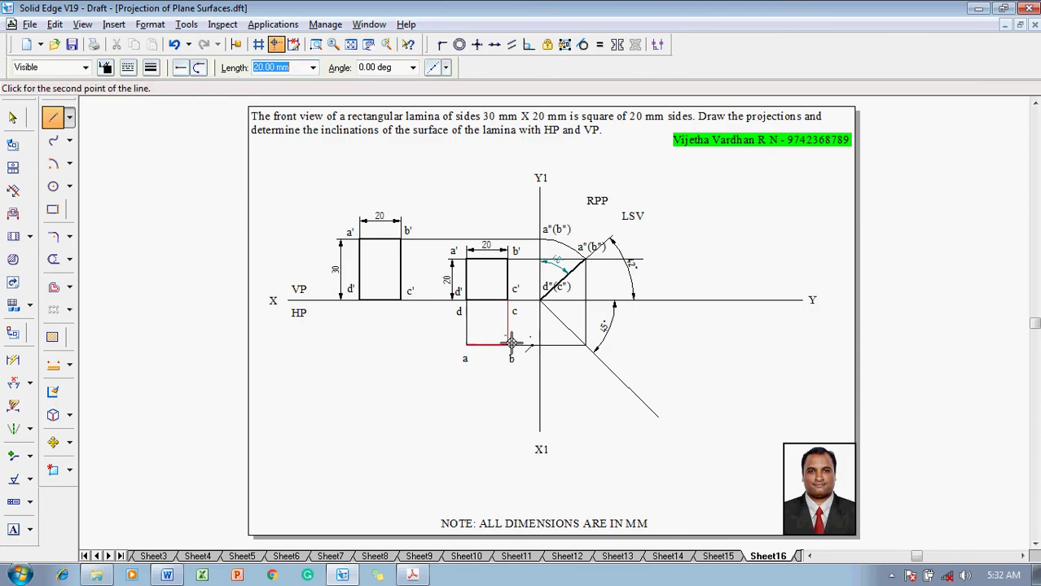
pyautogui.click(507, 346)
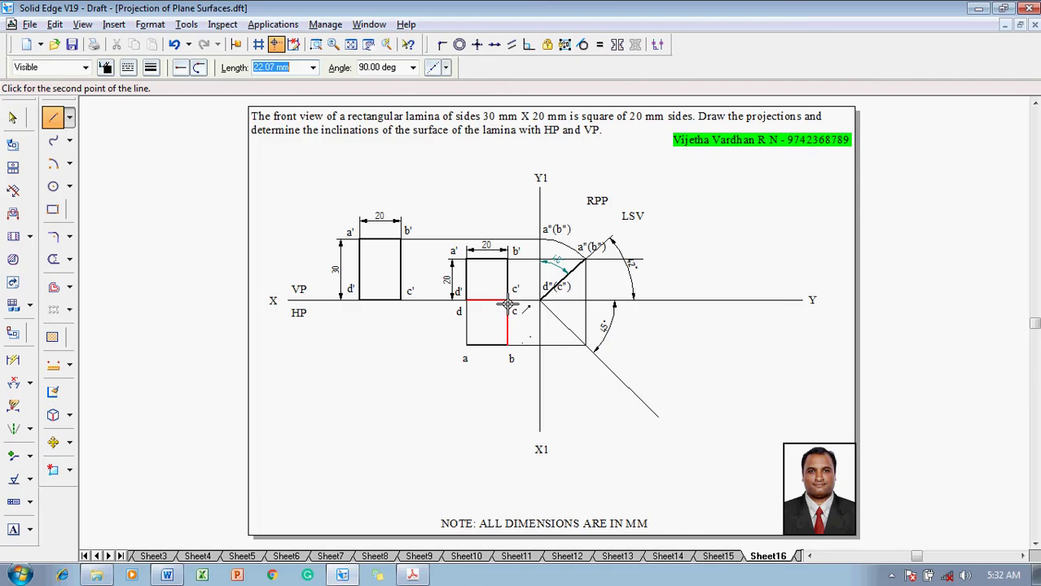
pyautogui.click(507, 301)
pyautogui.click(466, 302)
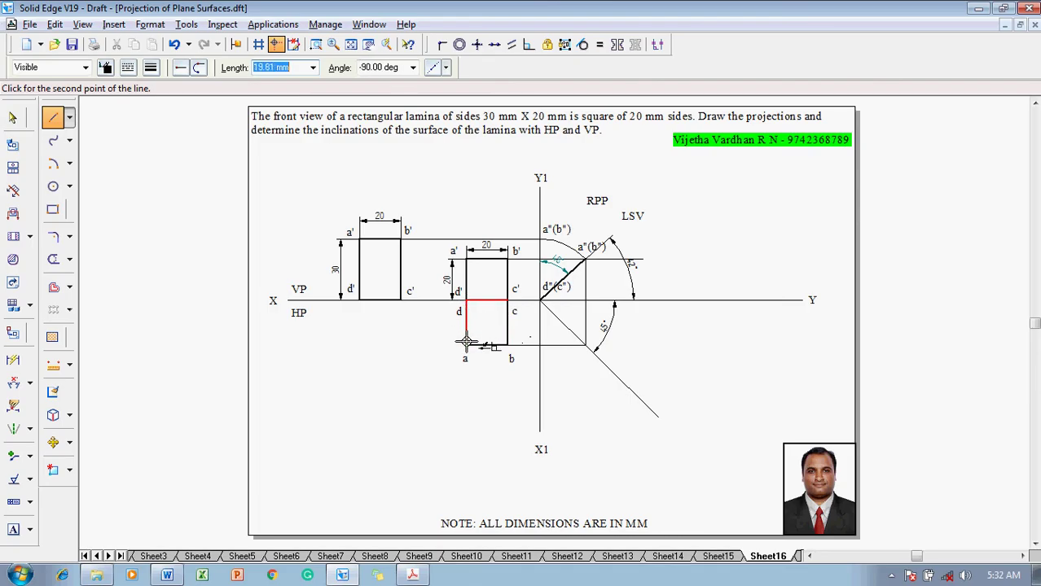
pyautogui.click(466, 345)
pyautogui.press('Escape')
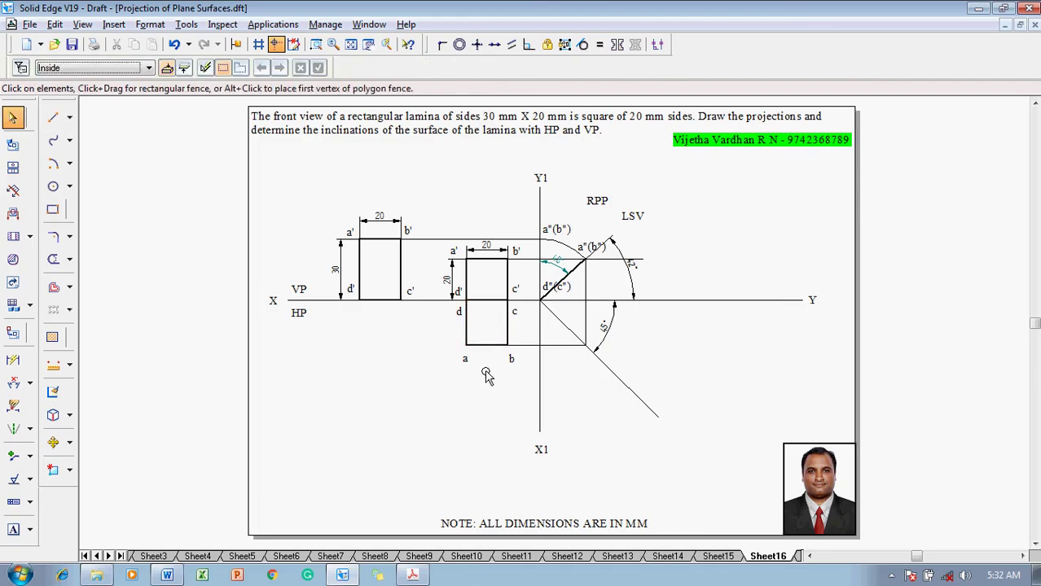